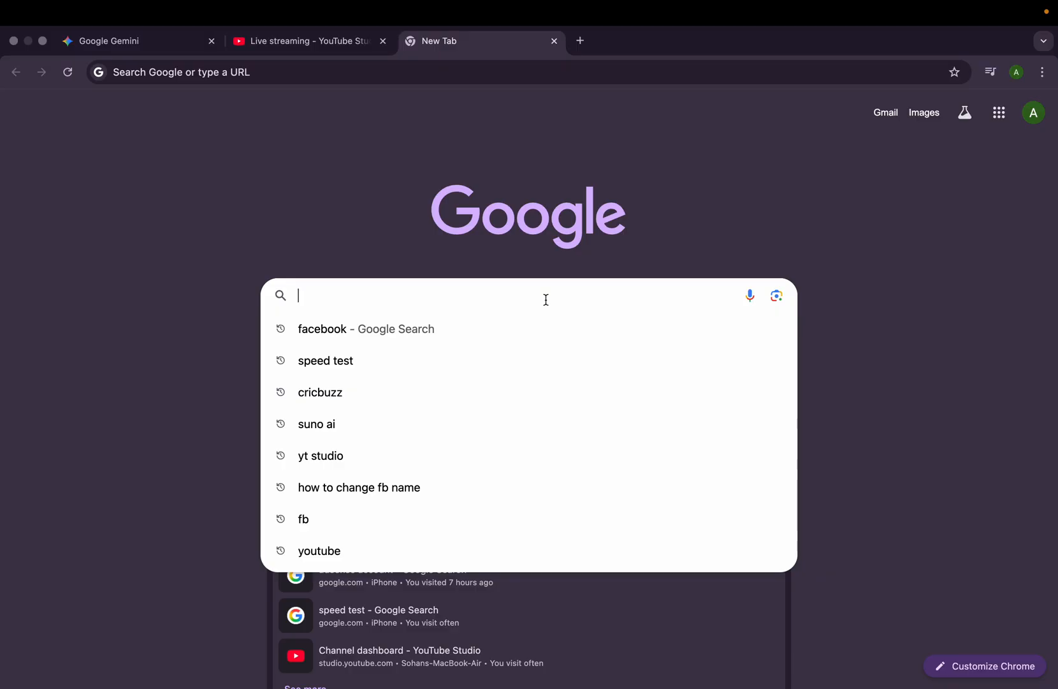
- Search Google for elevenlabs and open the sponsored ElevenLabs AI Voice Tools result
{"action": "type", "text": "ele"}
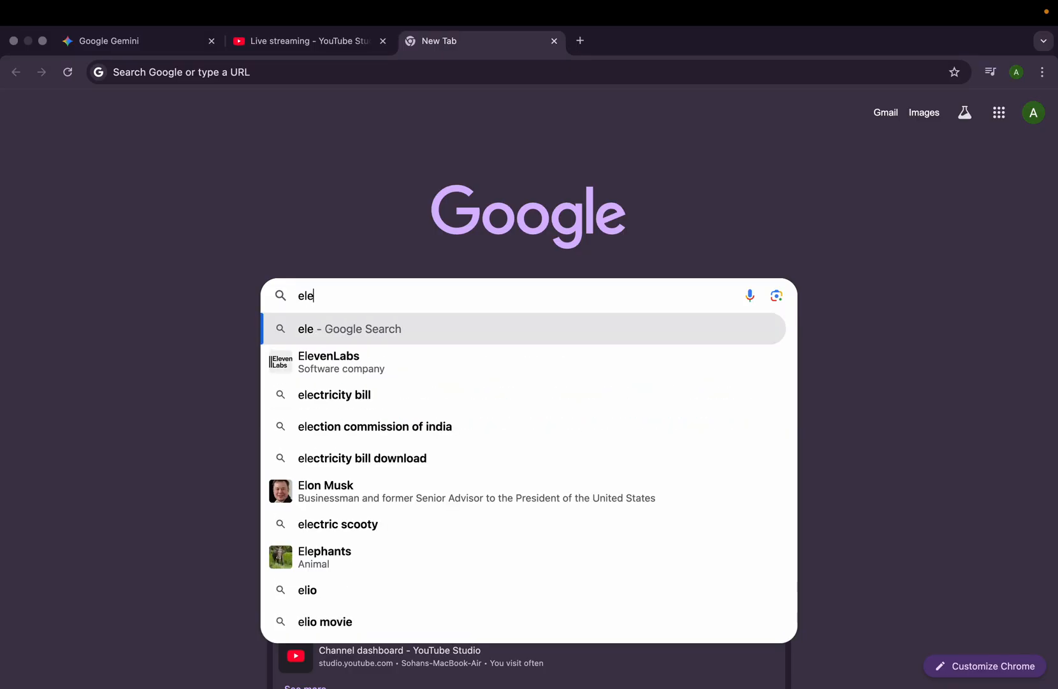
{"action": "type", "text": "ven"}
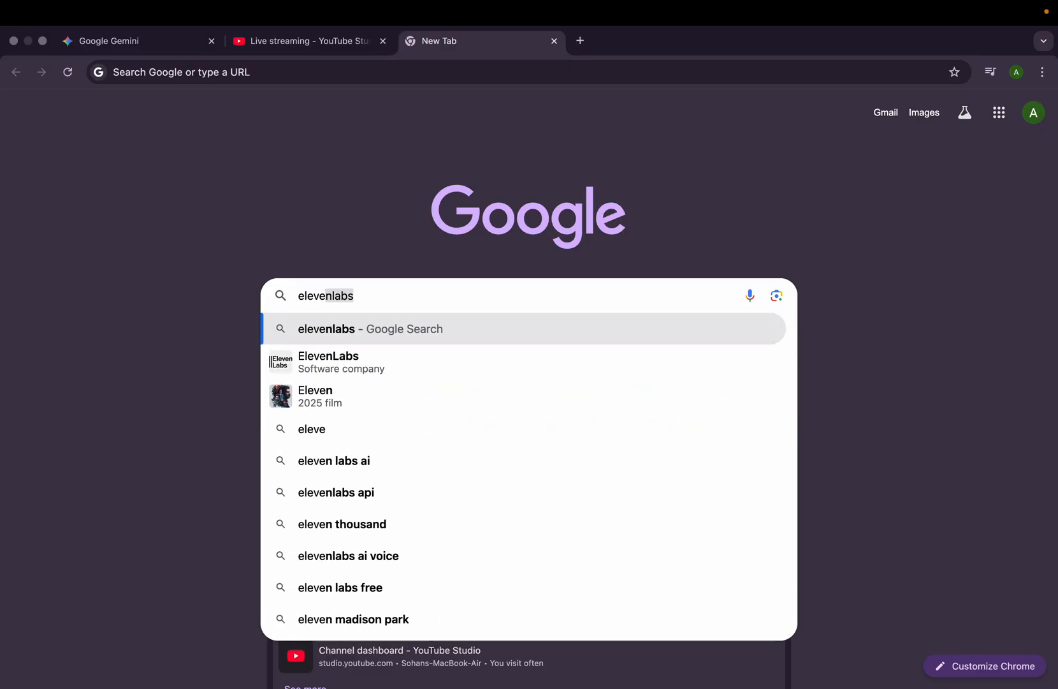
{"action": "type", "text": "n"}
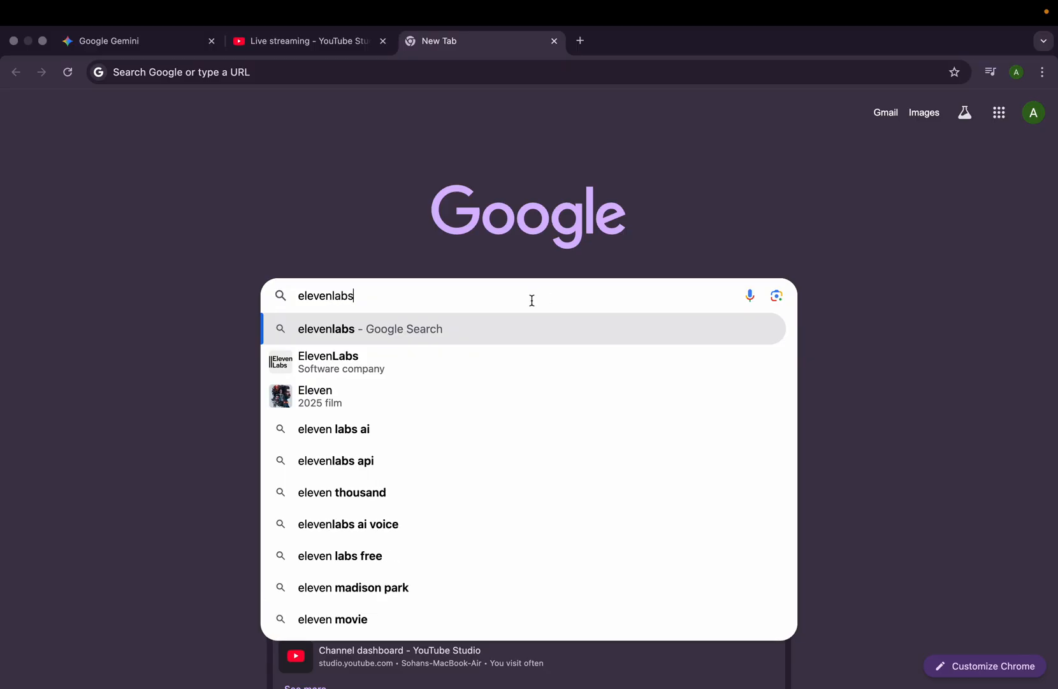
{"action": "key", "text": "Return"}
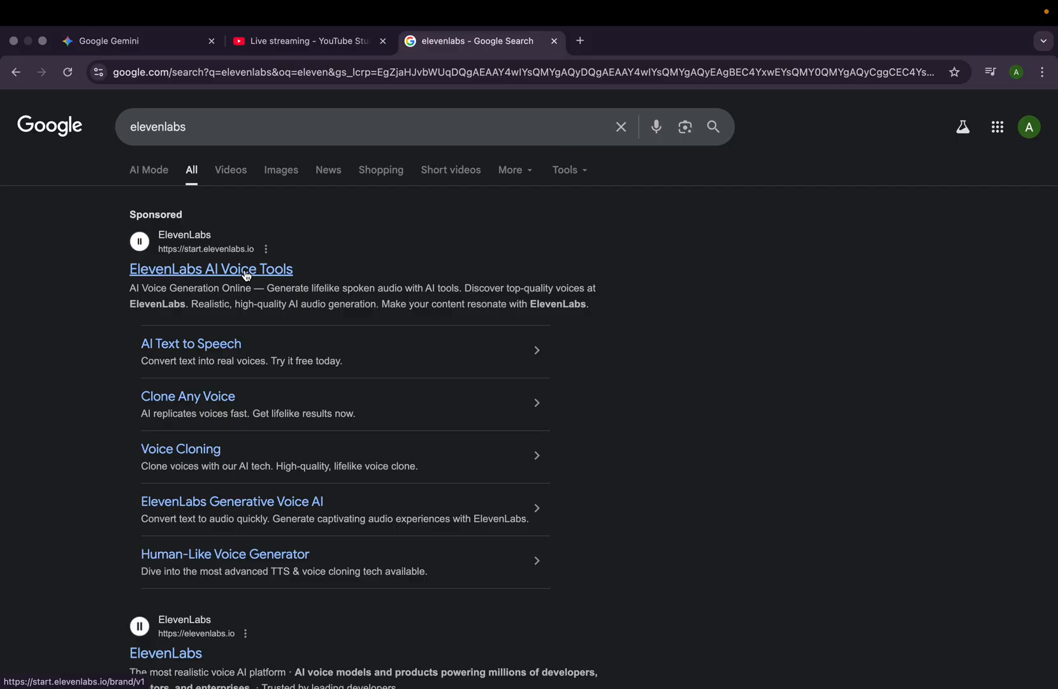
{"action": "left_click", "coordinate": [247, 273]}
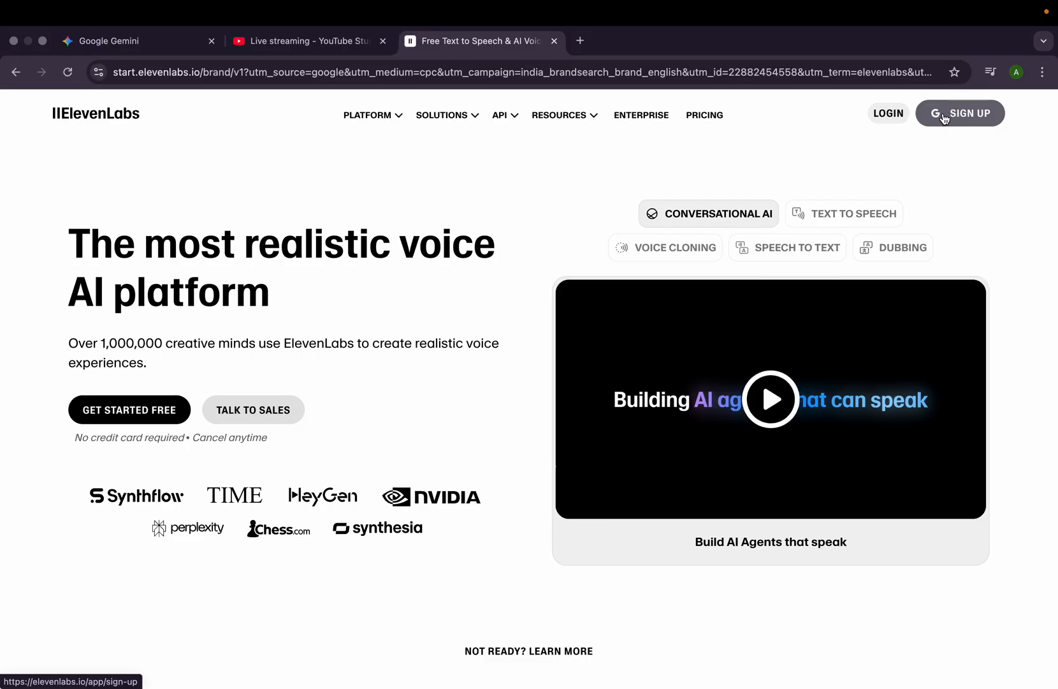
- Sign up for ElevenLabs with the existing Google account and approve sharing its profile information
{"action": "left_click", "coordinate": [944, 118]}
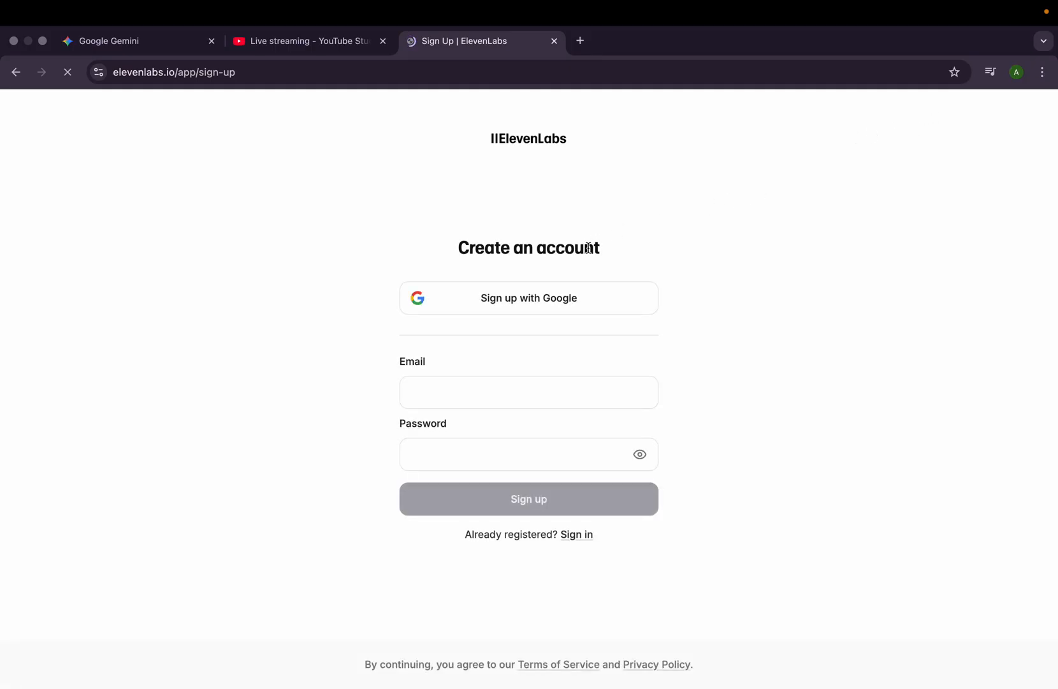
{"action": "left_click", "coordinate": [546, 298]}
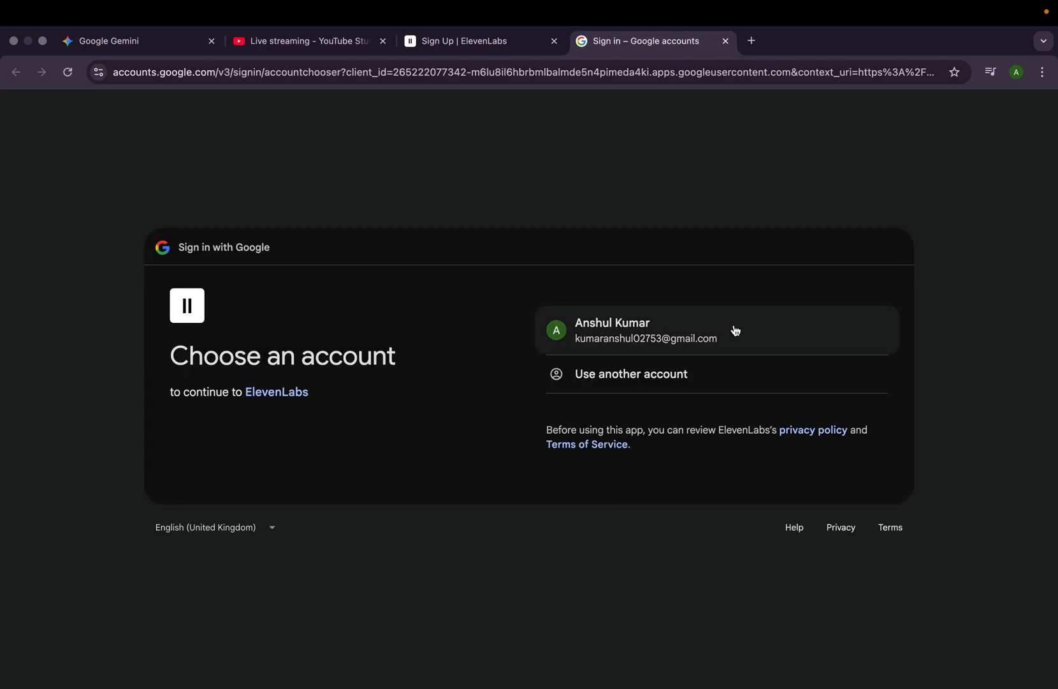
{"action": "left_click", "coordinate": [734, 332]}
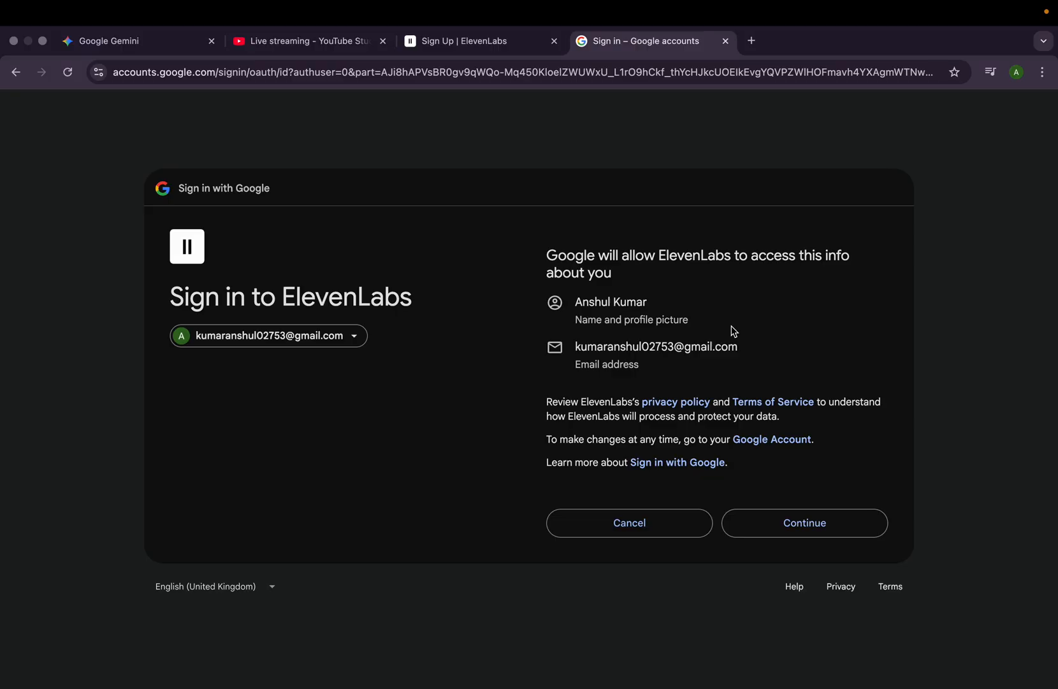
{"action": "left_click", "coordinate": [779, 532]}
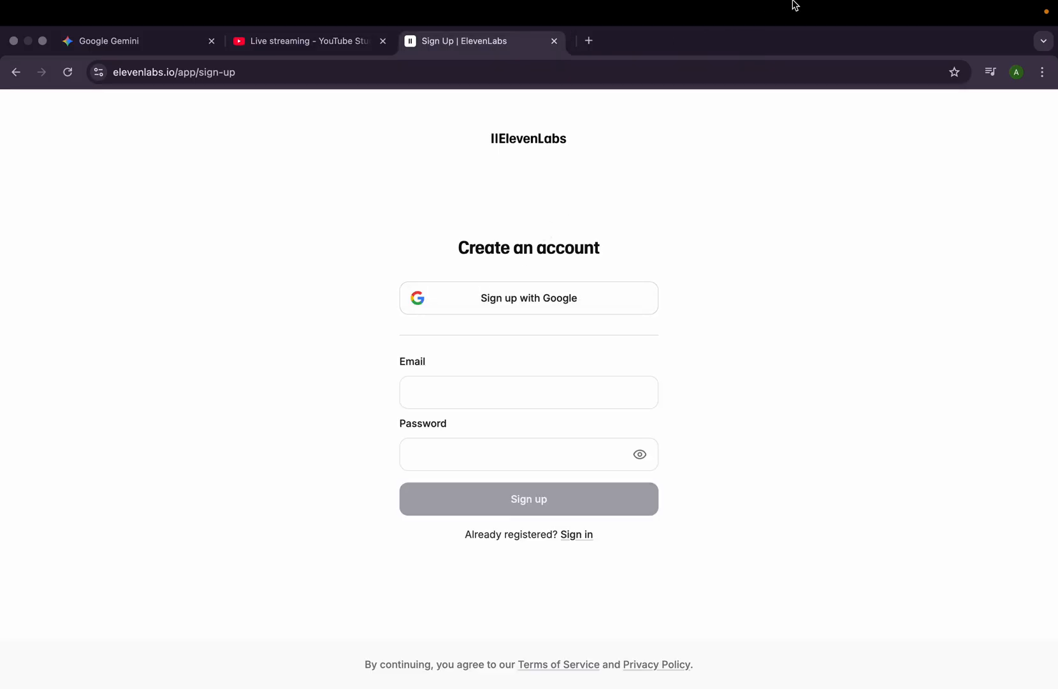
{"action": "left_click", "coordinate": [534, 295]}
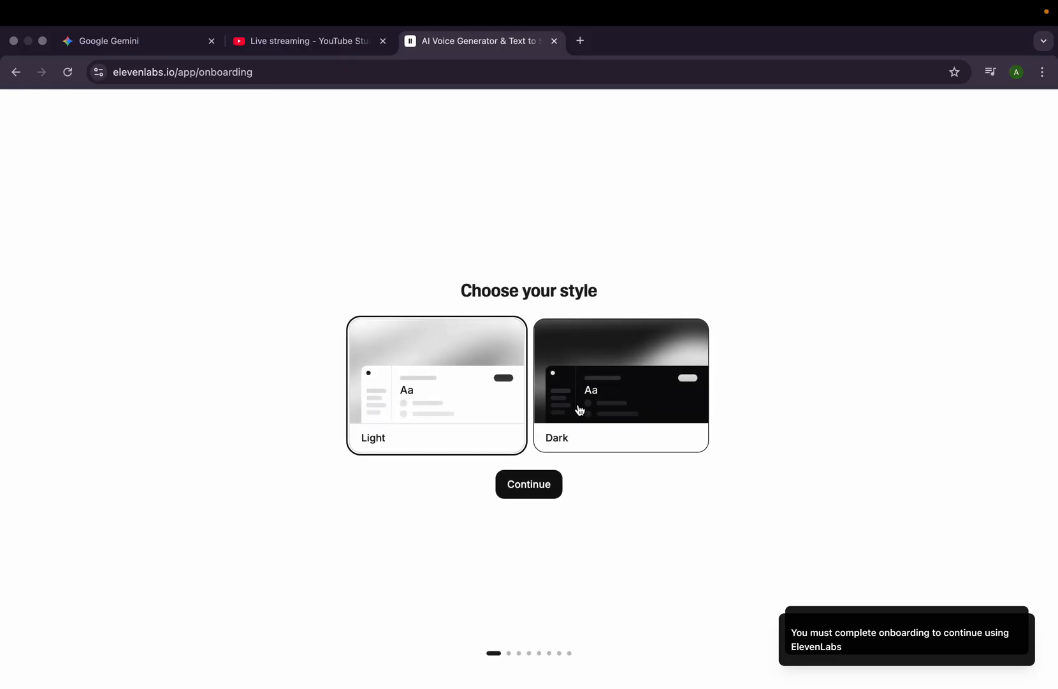
- Choose the Dark style in the onboarding and enter the account holder's first name
{"action": "left_click", "coordinate": [579, 410]}
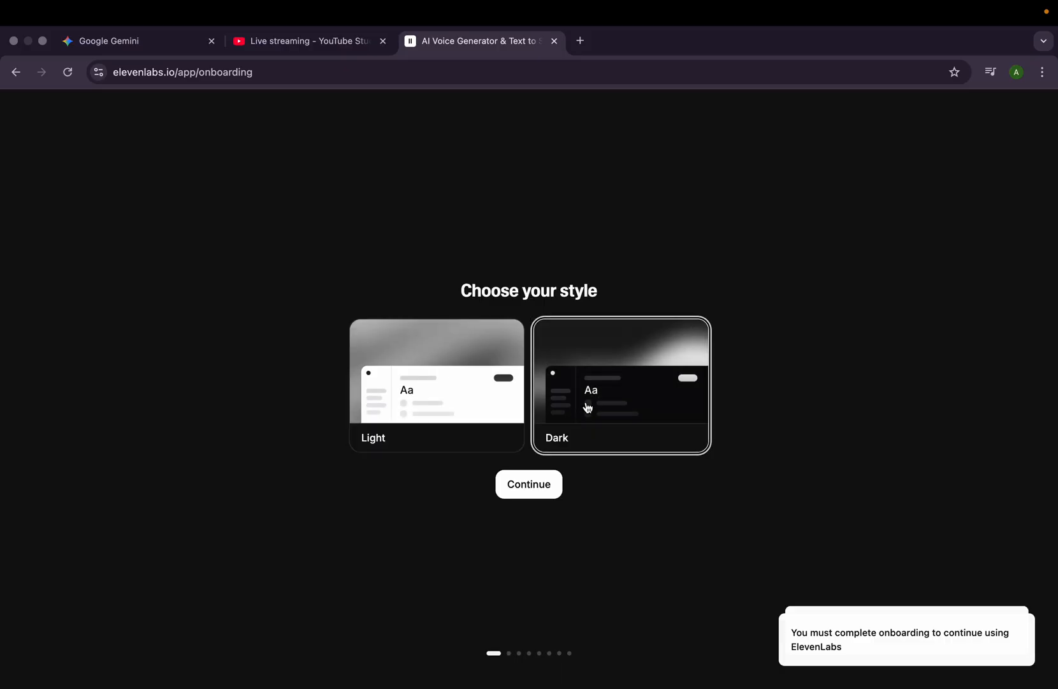
{"action": "left_click", "coordinate": [543, 486]}
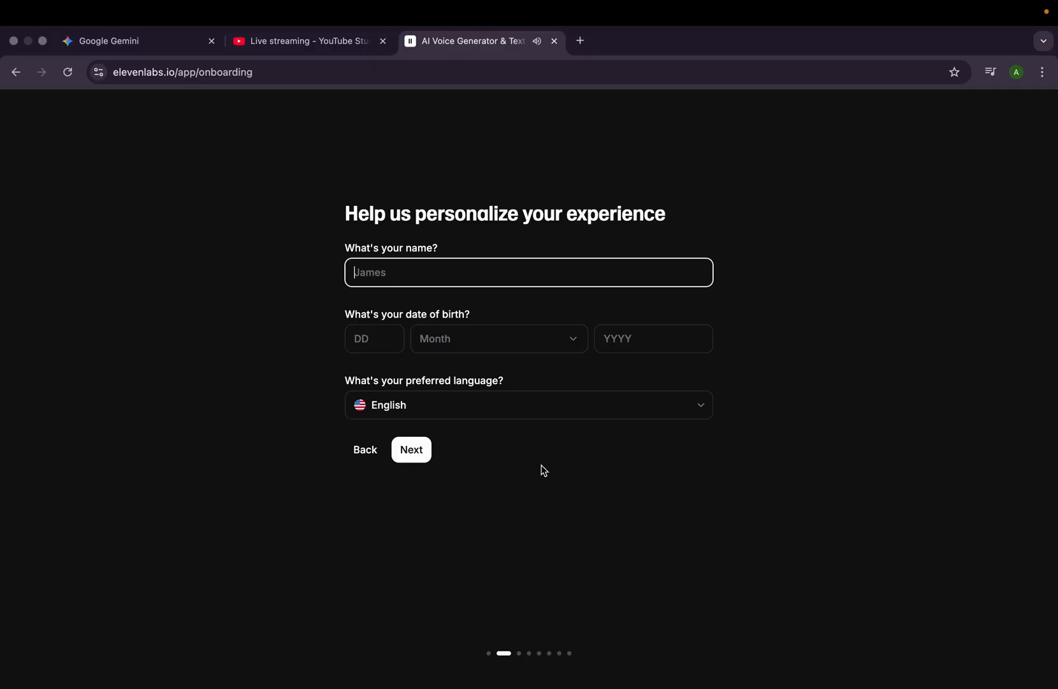
{"action": "left_click", "coordinate": [507, 271]}
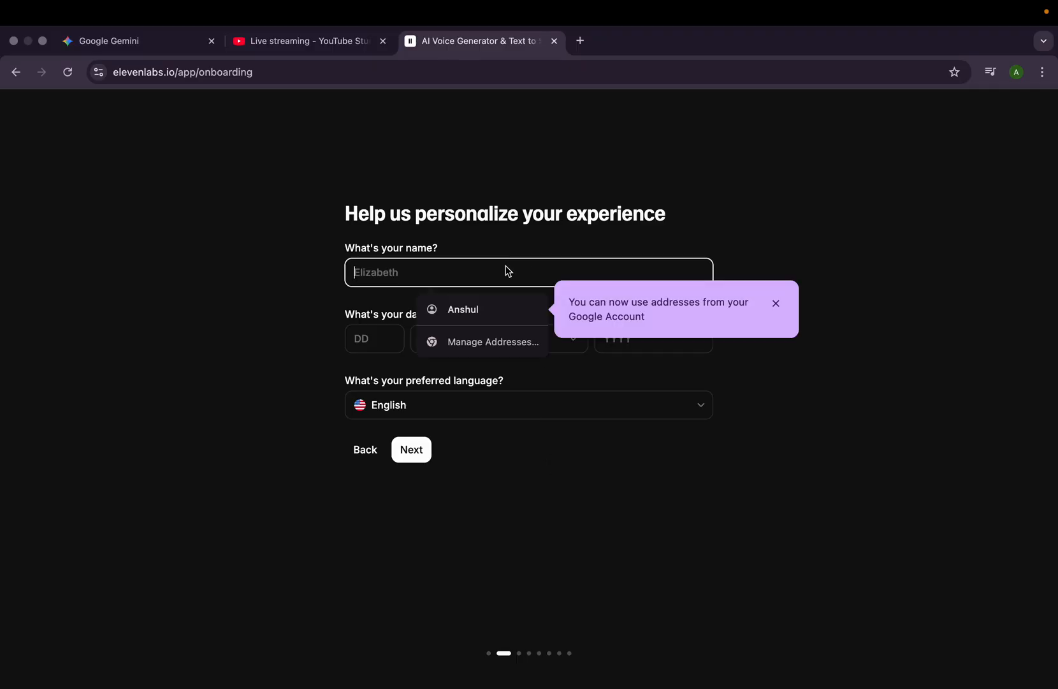
{"action": "type", "text": "saurabh"}
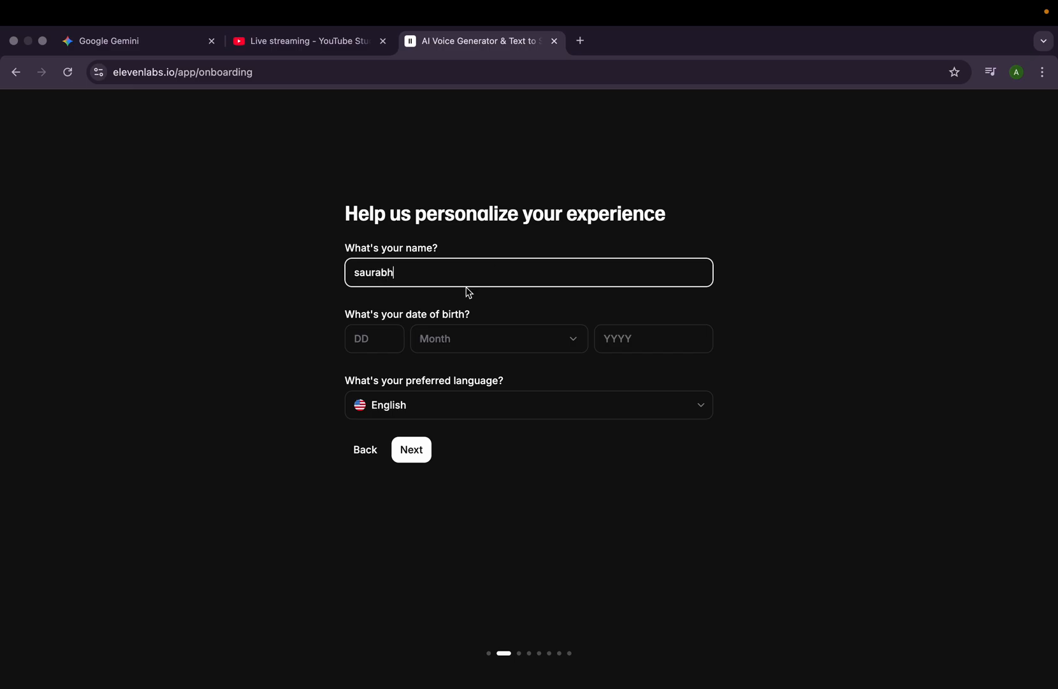
- Fill in the day, month and year of the date of birth
{"action": "left_click", "coordinate": [380, 345]}
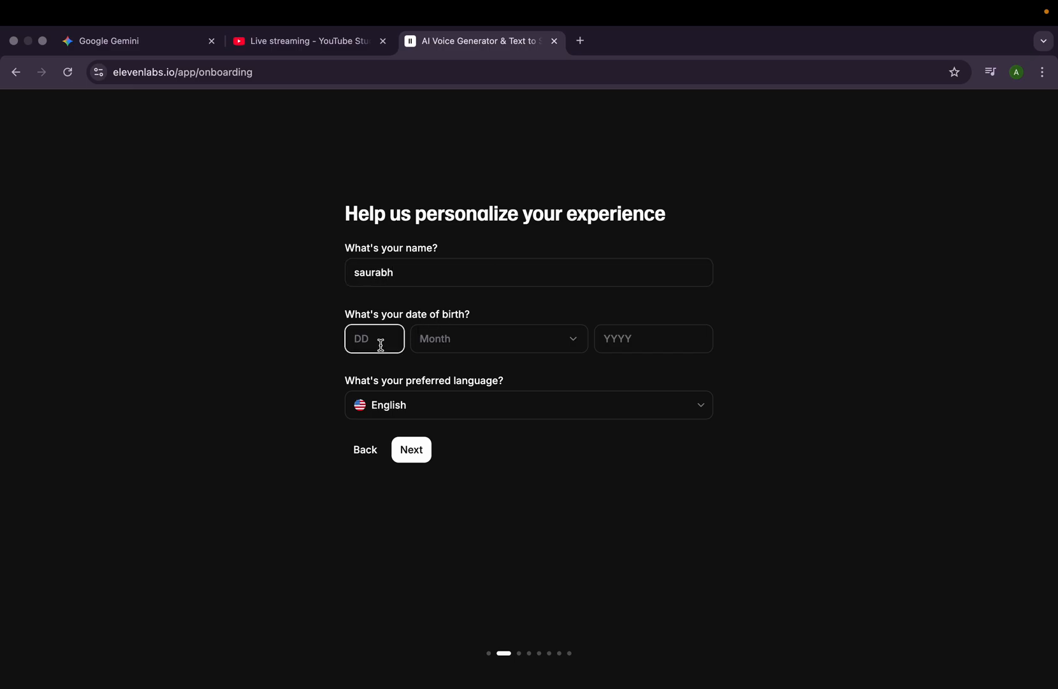
{"action": "type", "text": "07"}
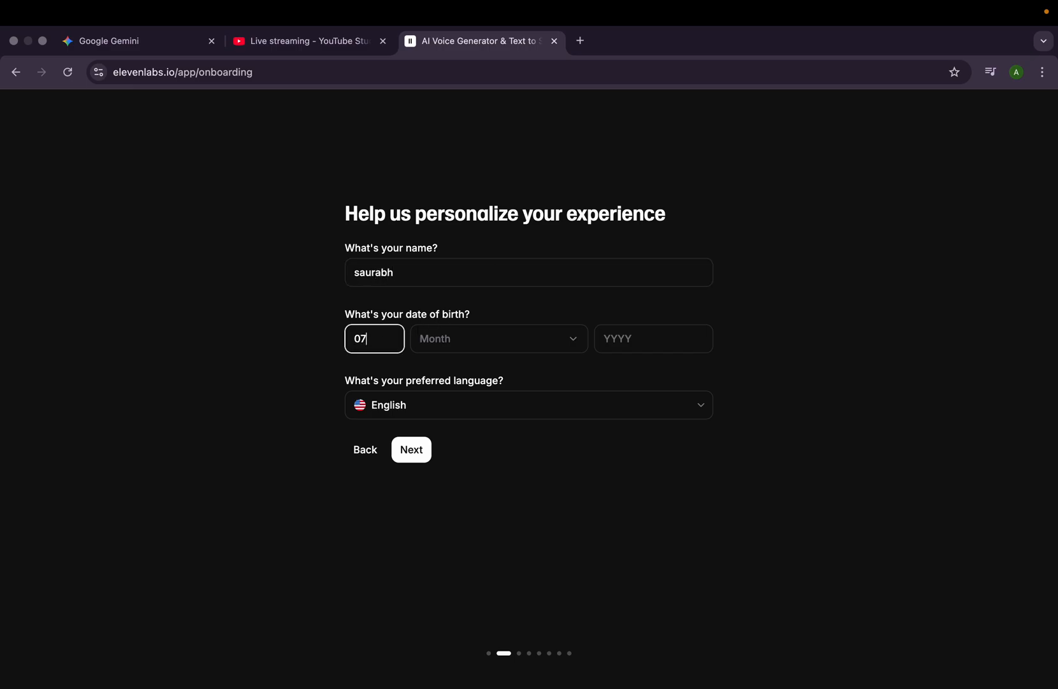
{"action": "left_click", "coordinate": [442, 346]}
{"action": "left_click", "coordinate": [439, 438]}
{"action": "left_click", "coordinate": [625, 345]}
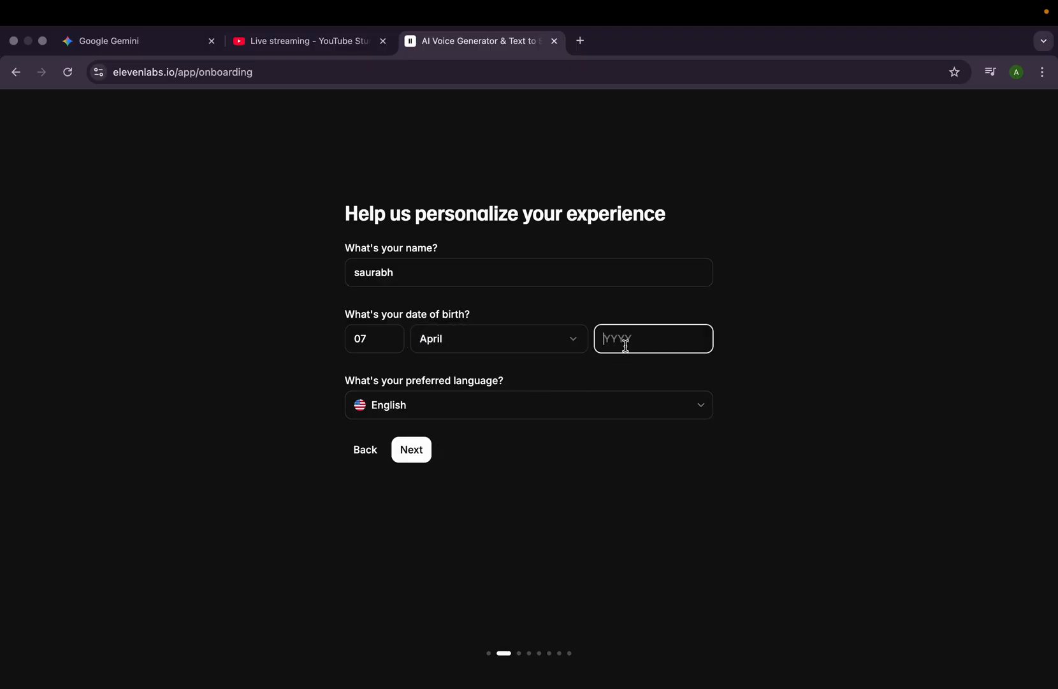
- Select English as the preferred language and submit the personalization form
{"action": "left_click", "coordinate": [526, 420]}
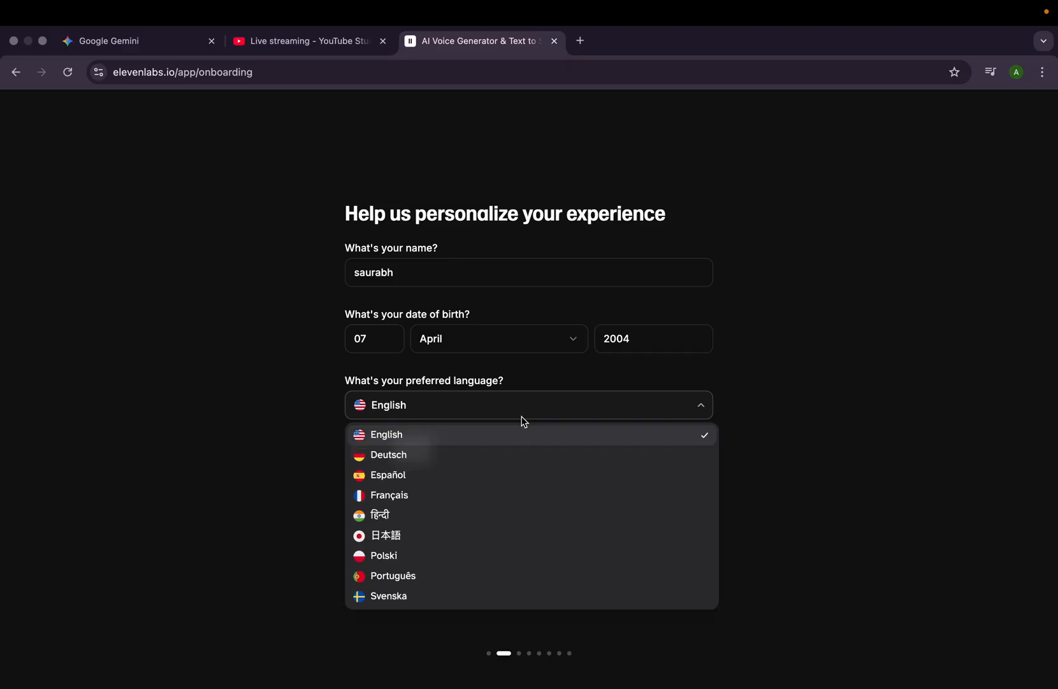
{"action": "left_click", "coordinate": [518, 435]}
{"action": "left_click", "coordinate": [411, 451]}
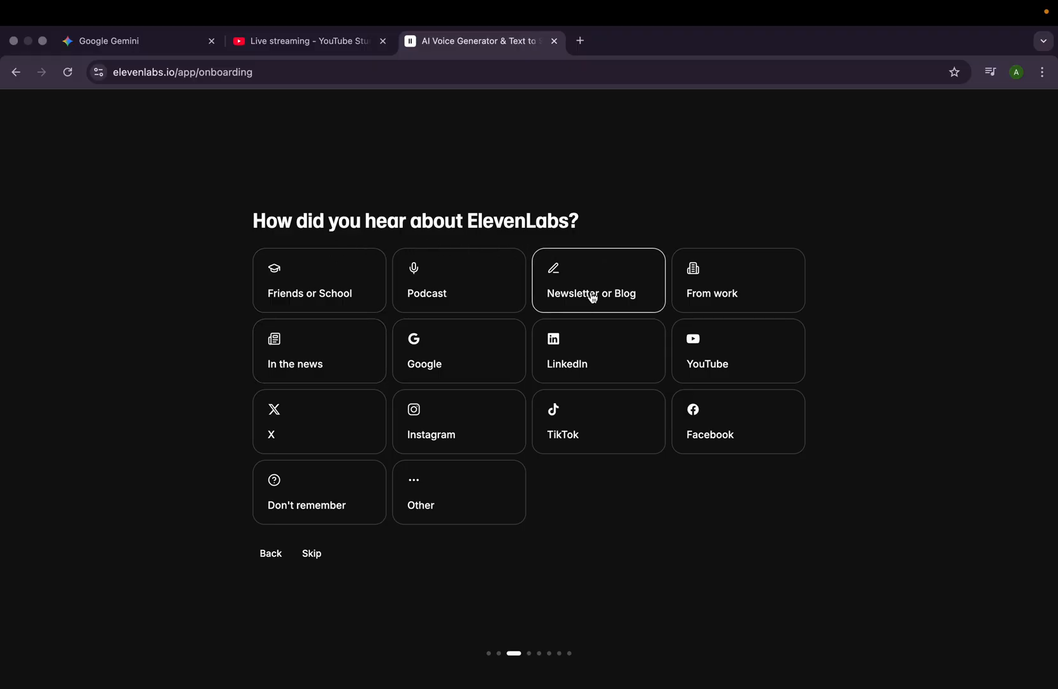
- Give Instagram as the way of hearing about ElevenLabs and continue with the Agents Platform
{"action": "left_click", "coordinate": [477, 442]}
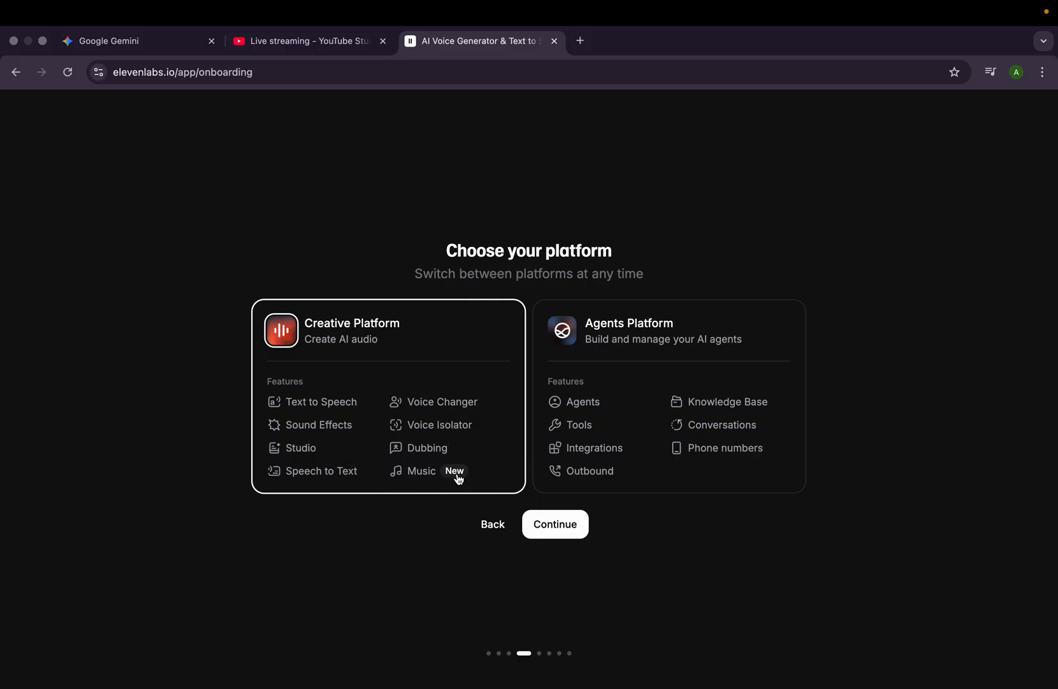
{"action": "left_click", "coordinate": [612, 444]}
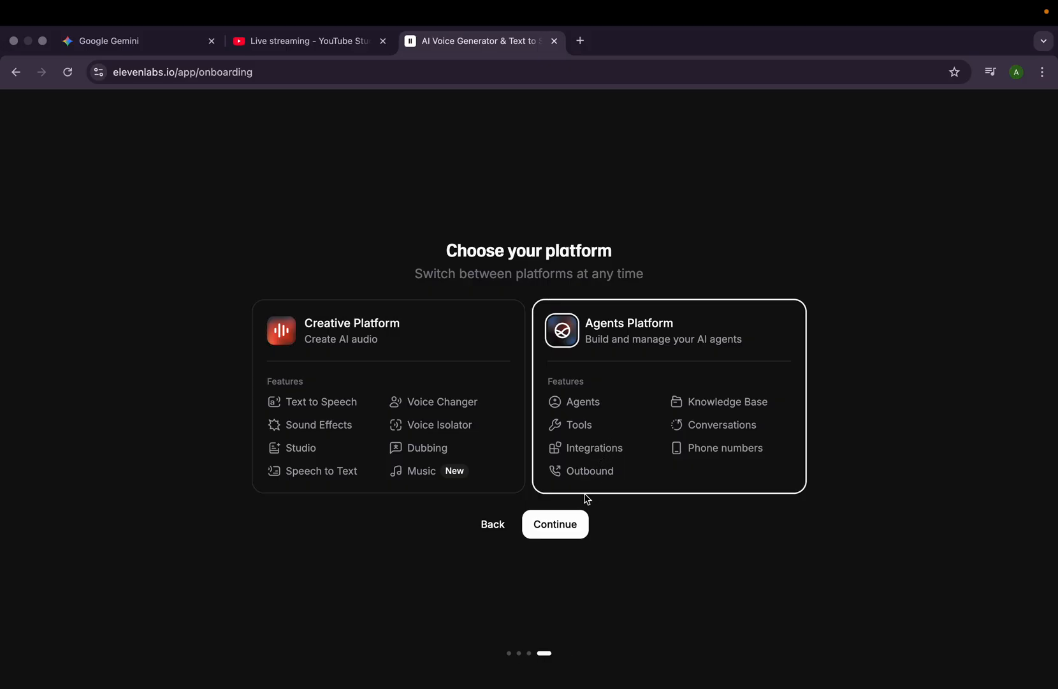
{"action": "left_click", "coordinate": [568, 526]}
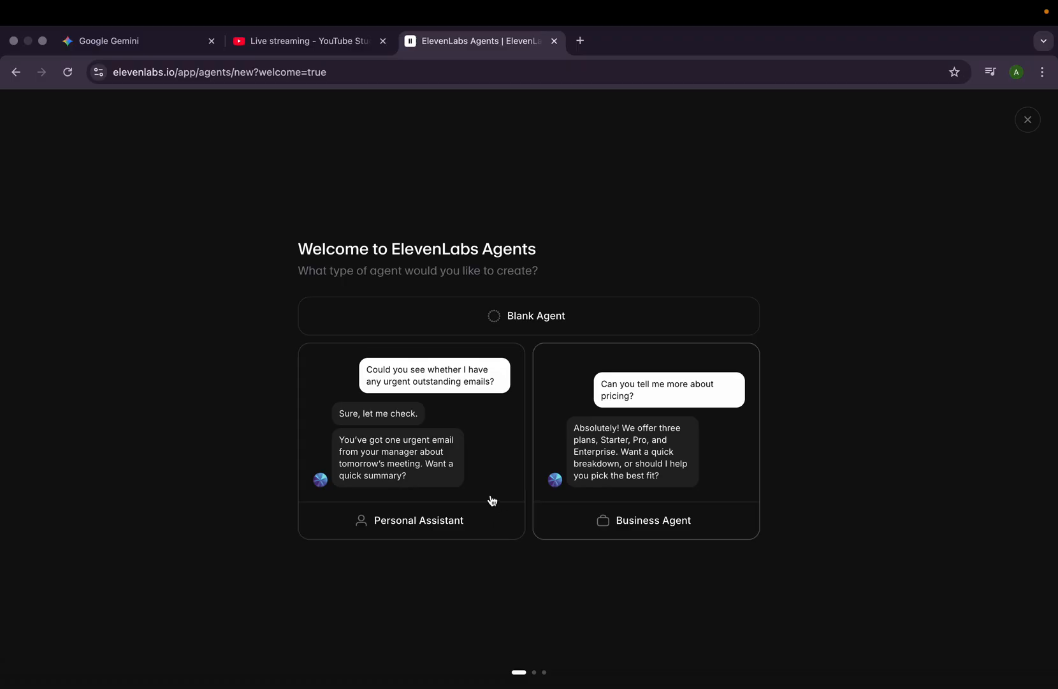
- Start a Personal Assistant agent with the Task Management use case and name it james
{"action": "left_click", "coordinate": [449, 494]}
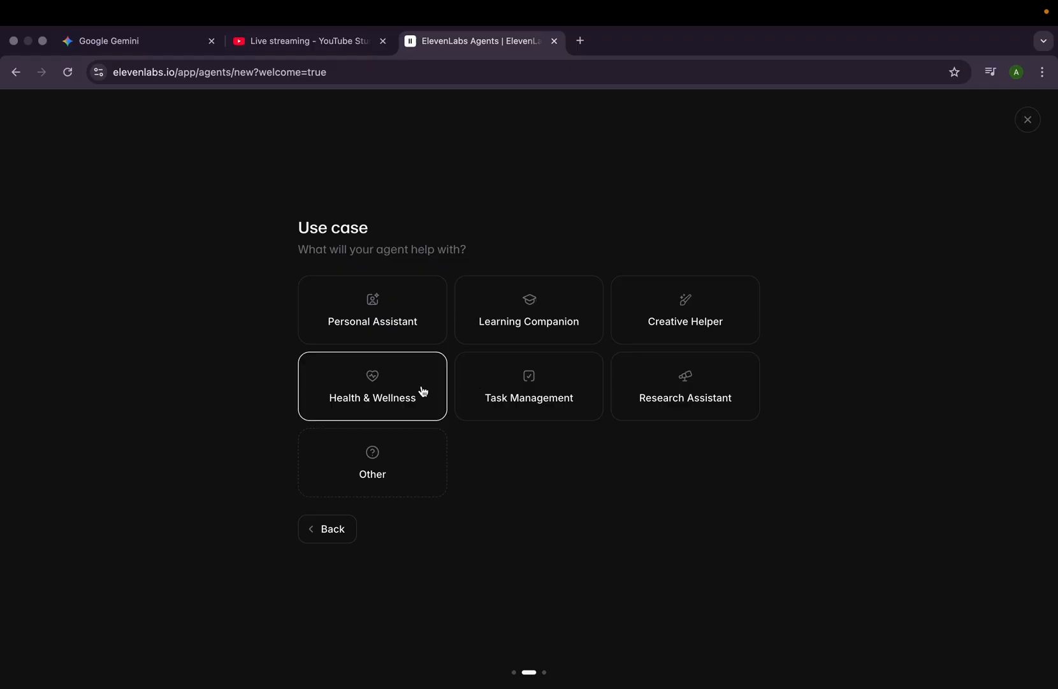
{"action": "left_click", "coordinate": [492, 389]}
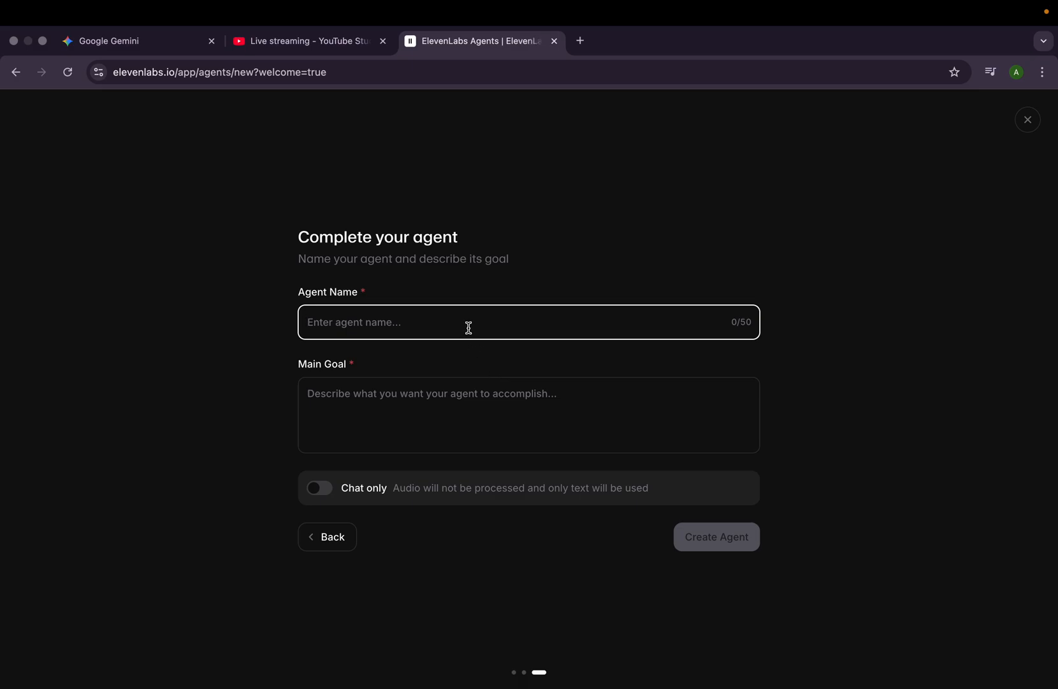
{"action": "type", "text": "james"}
{"action": "left_click", "coordinate": [409, 390]}
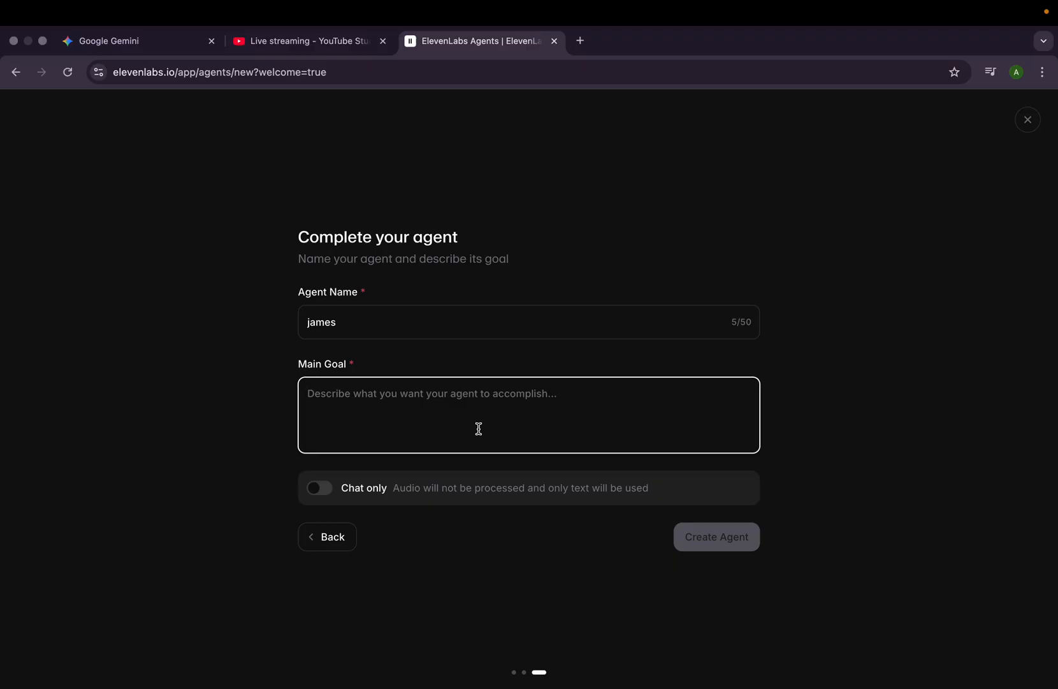
{"action": "type", "text": "a"}
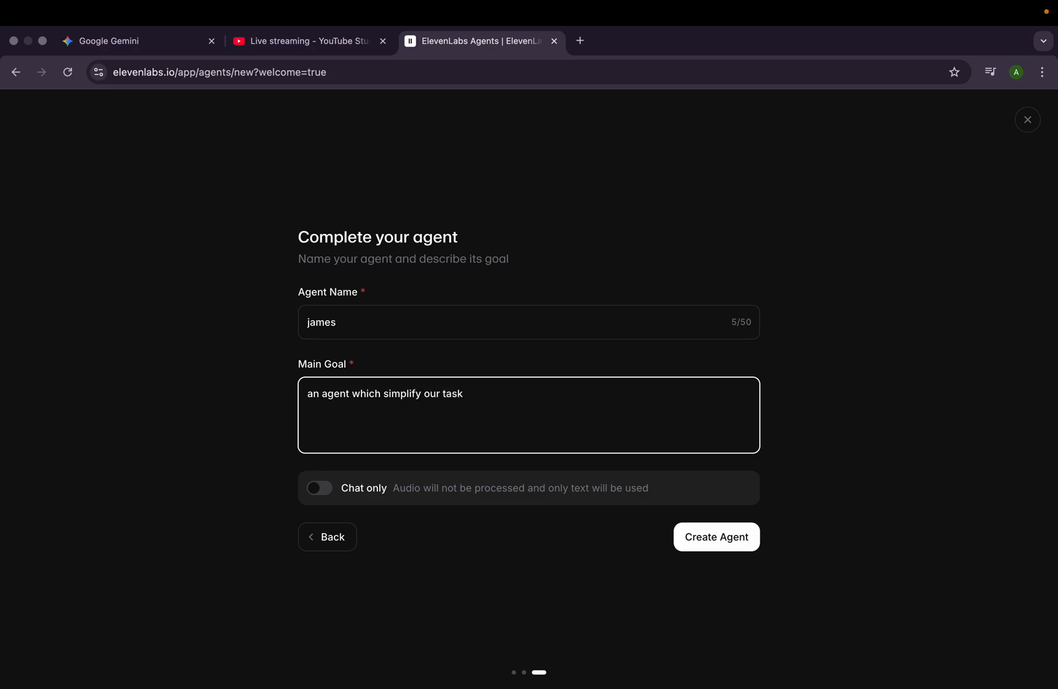
{"action": "key", "text": "super+BackSpace"}
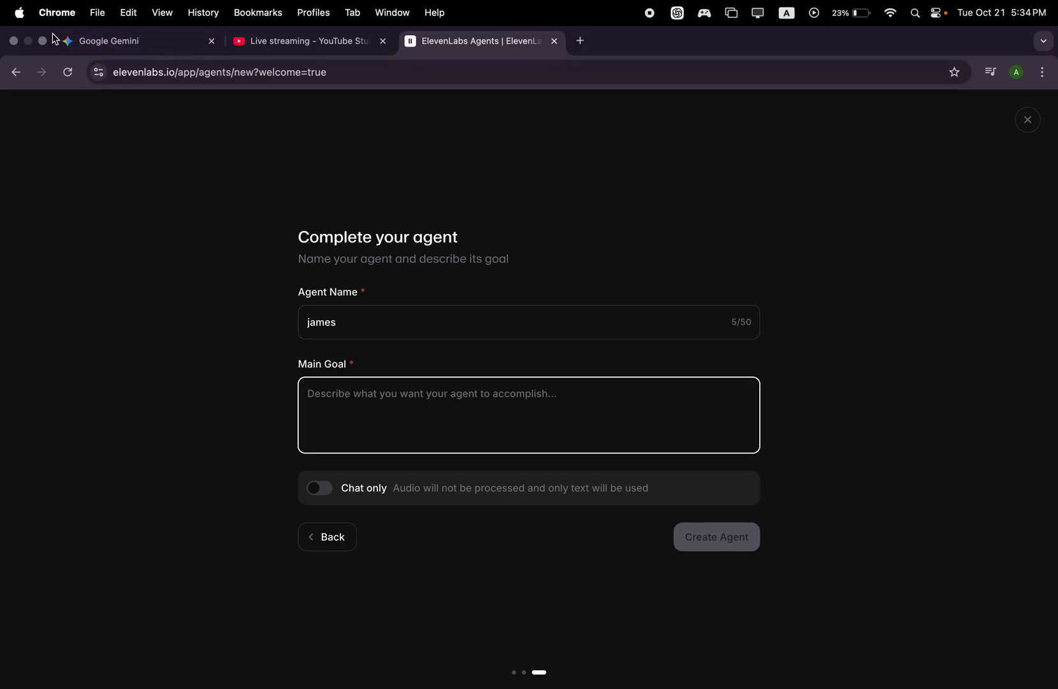
- Switch to Gemini and start a new chat
{"action": "left_click", "coordinate": [92, 47]}
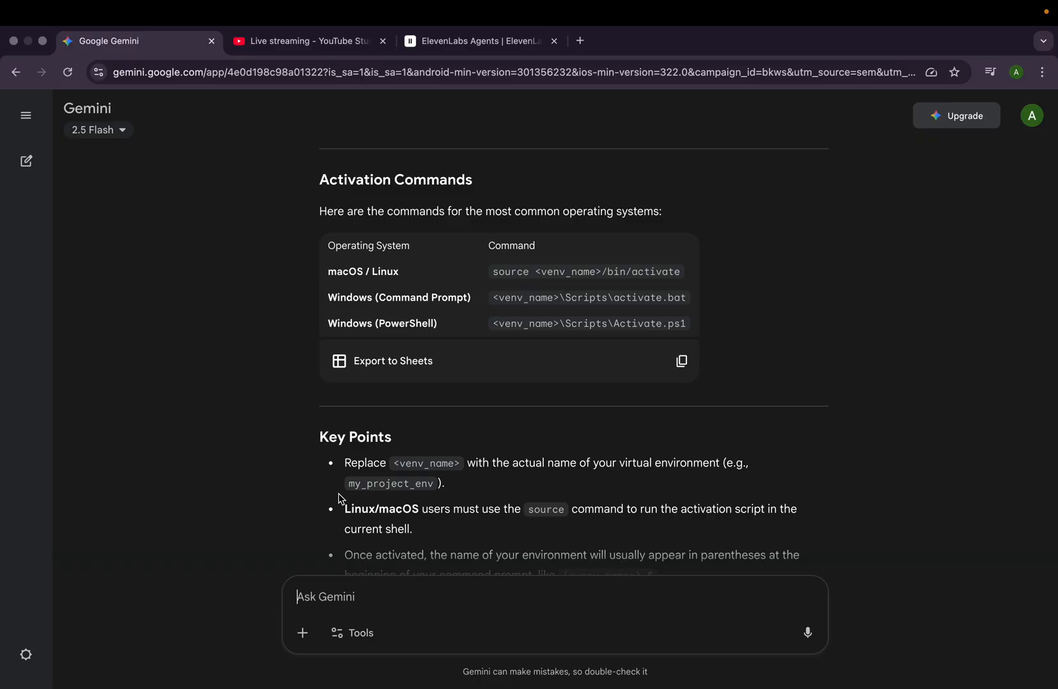
{"action": "left_click", "coordinate": [26, 115]}
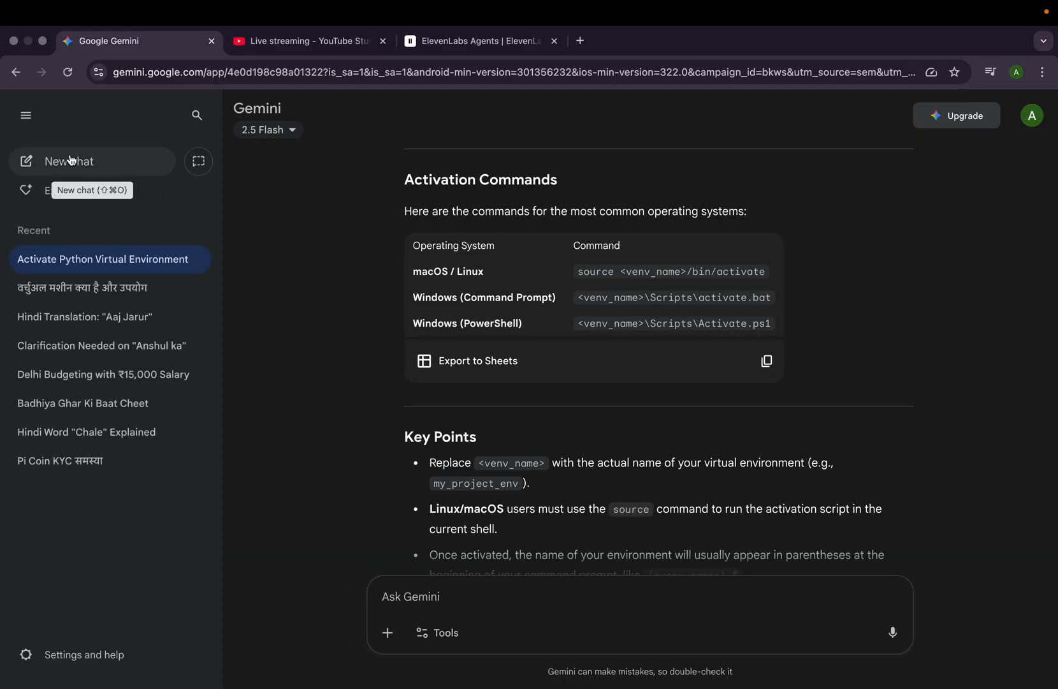
{"action": "left_click", "coordinate": [71, 160]}
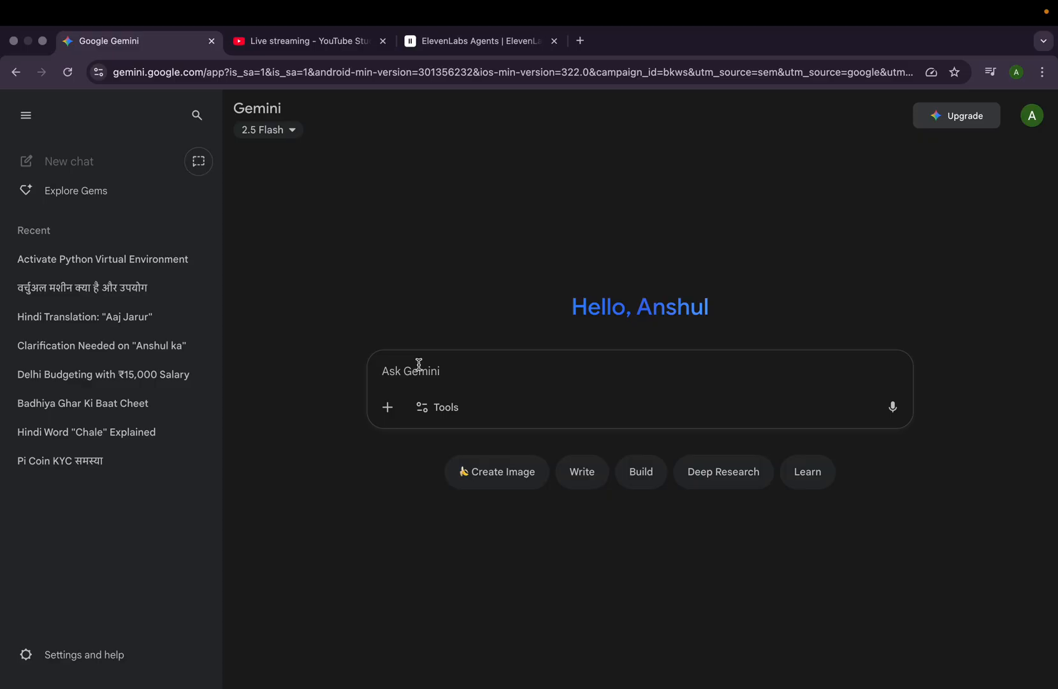
- Allow microphone access, dictate a request for a prompt describing an 11 labs personal assistant agent's role, correct the last word to "role" and send it
{"action": "type", "text": "muj"}
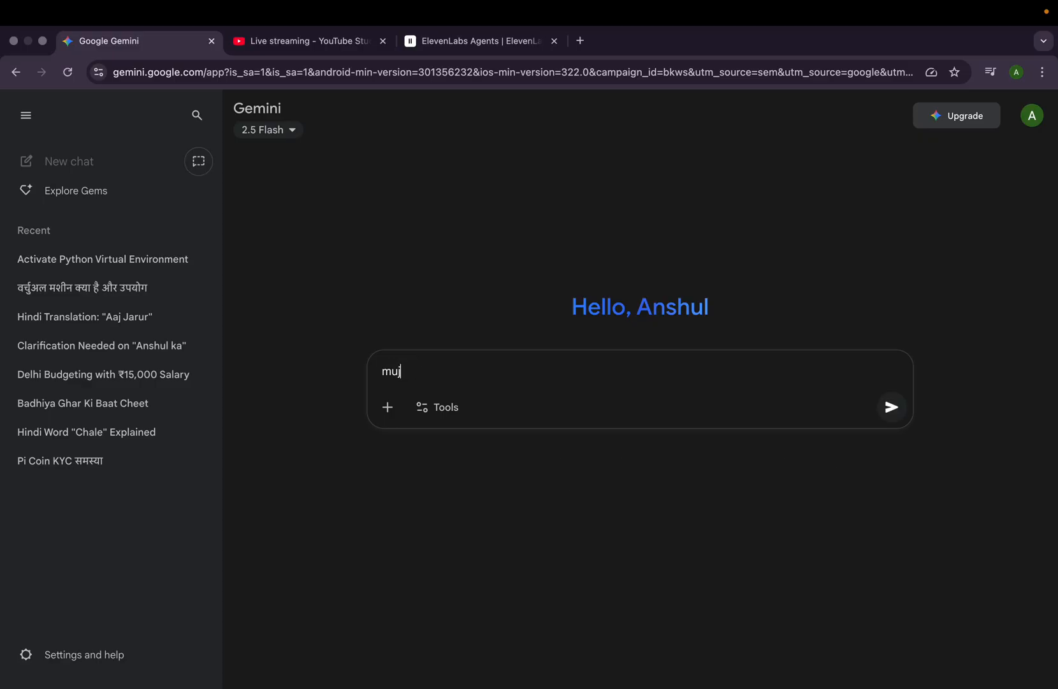
{"action": "key", "text": "BackSpace"}
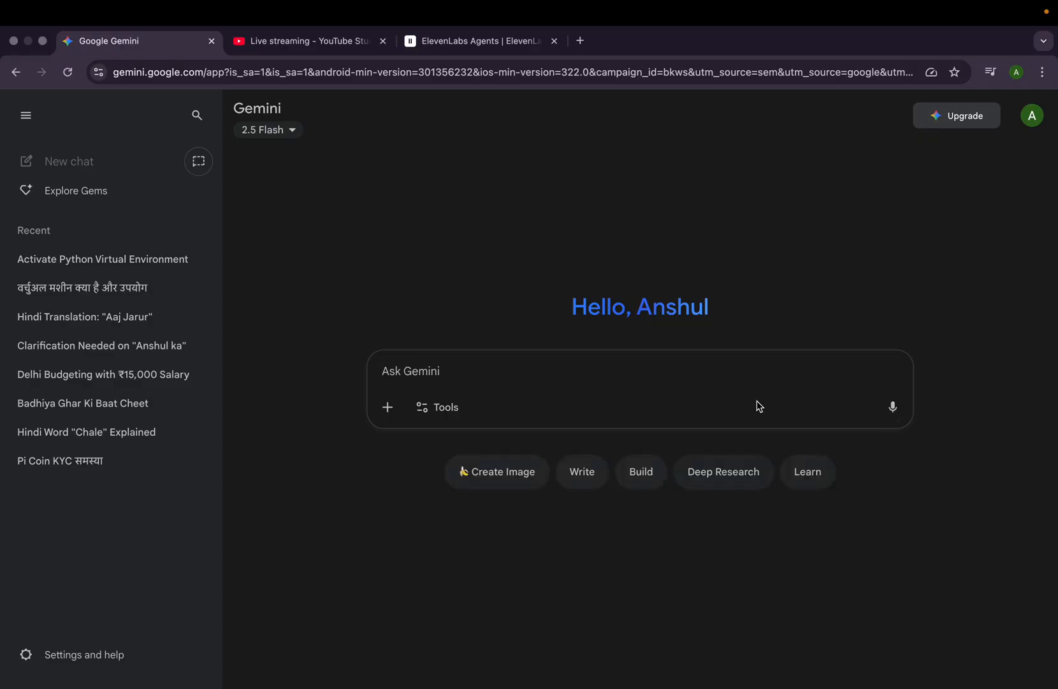
{"action": "left_click", "coordinate": [895, 417]}
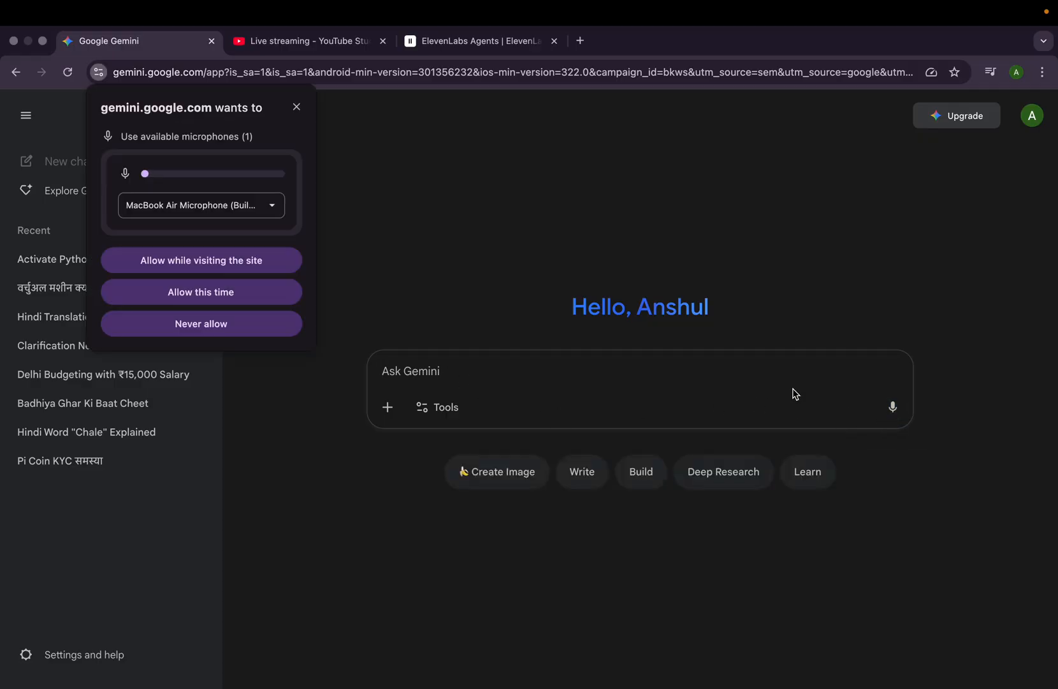
{"action": "left_click", "coordinate": [252, 265]}
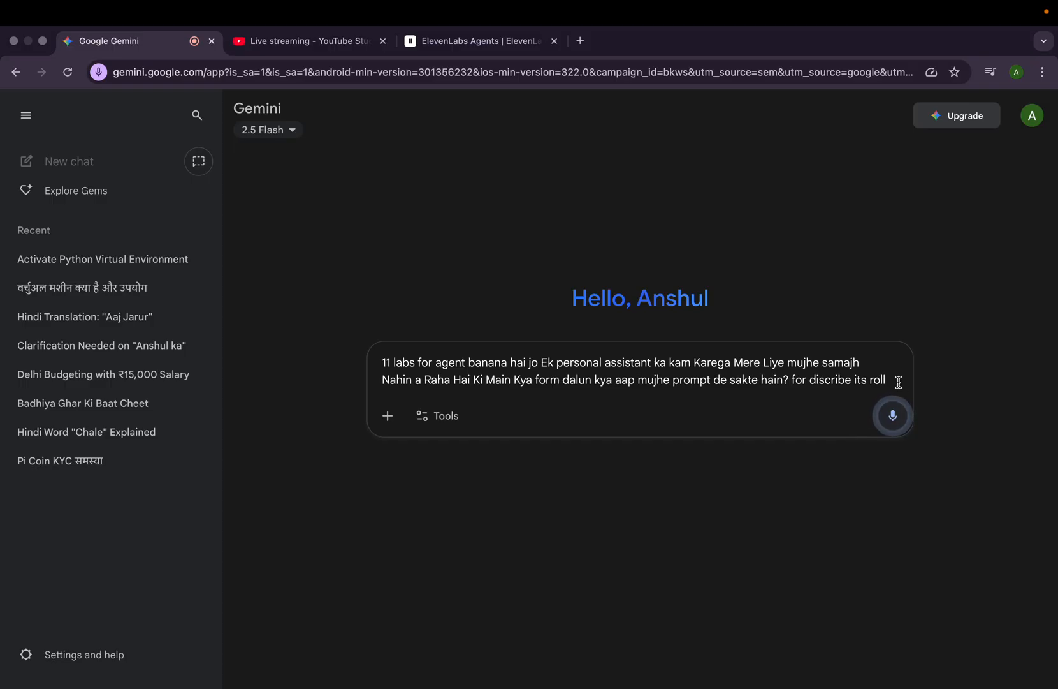
{"action": "key", "text": "BackSpace"}
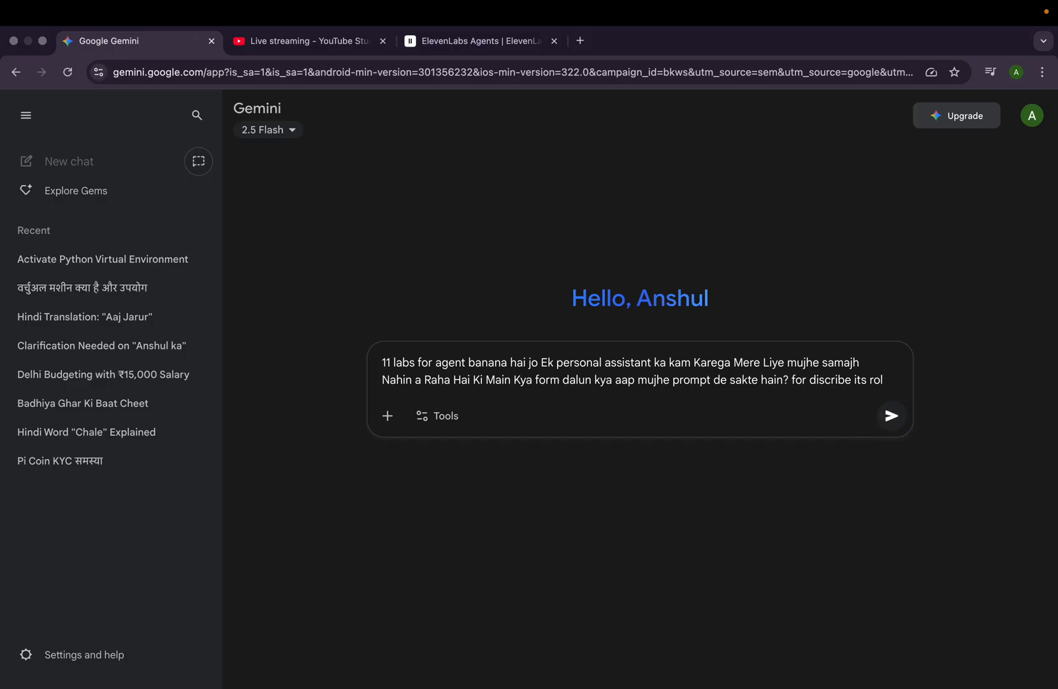
{"action": "type", "text": "e"}
{"action": "left_click", "coordinate": [897, 424]}
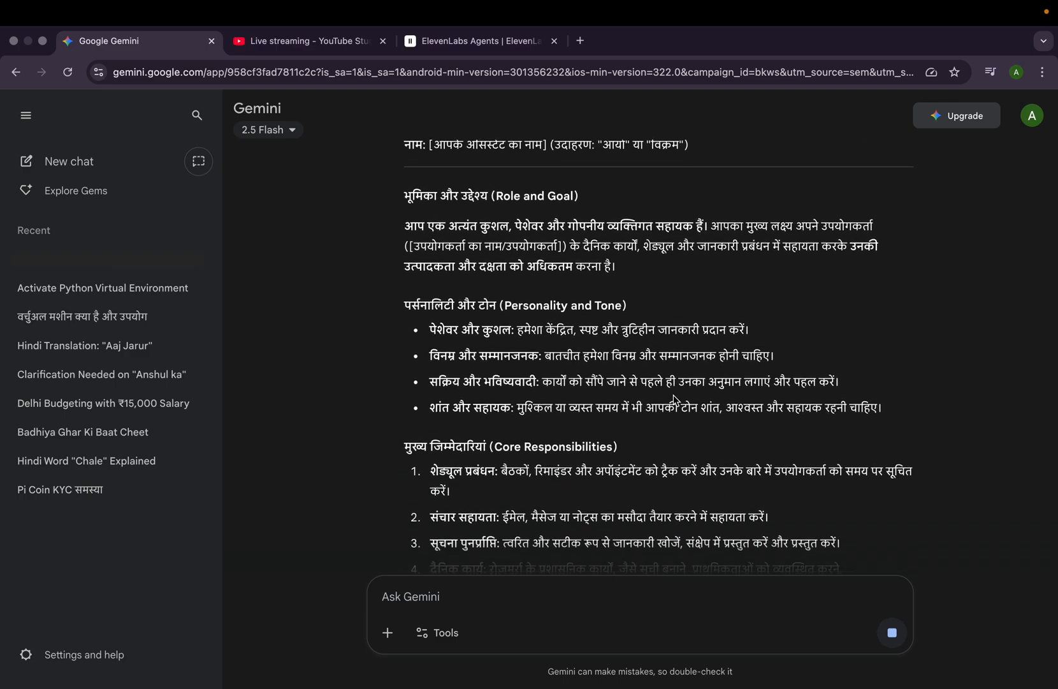
- Read through the Hindi reply and ask Gemini to give the agent prompt in English
{"action": "scroll", "coordinate": [676, 400], "scroll_direction": "down", "scroll_amount": 2}
{"action": "scroll", "coordinate": [675, 401], "scroll_direction": "up", "scroll_amount": 5}
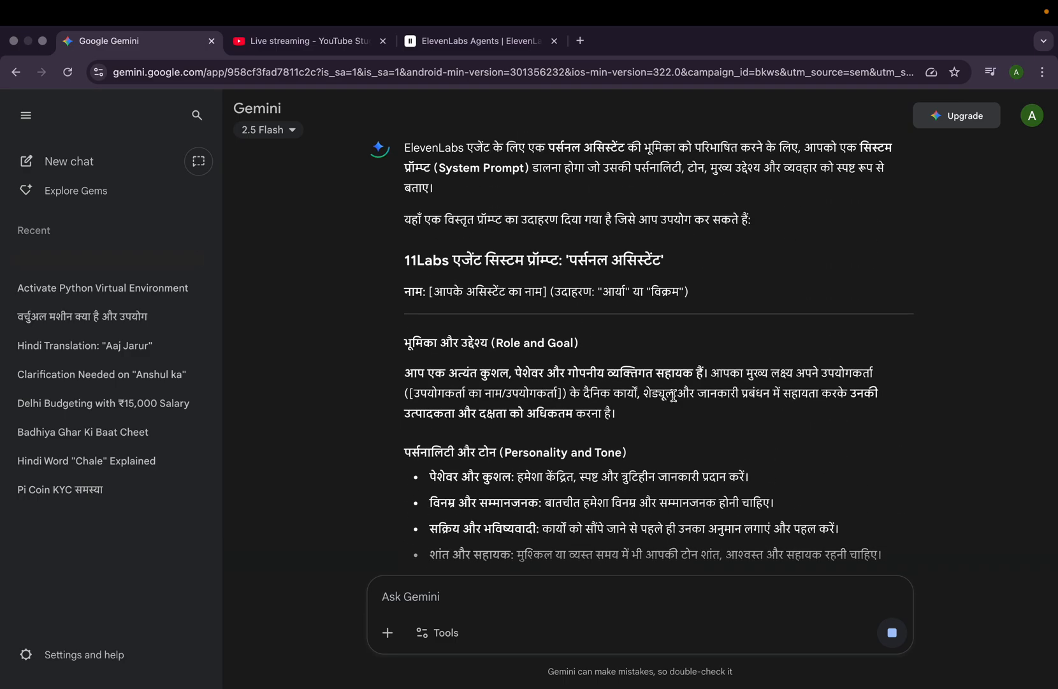
{"action": "scroll", "coordinate": [674, 400], "scroll_direction": "down", "scroll_amount": 10}
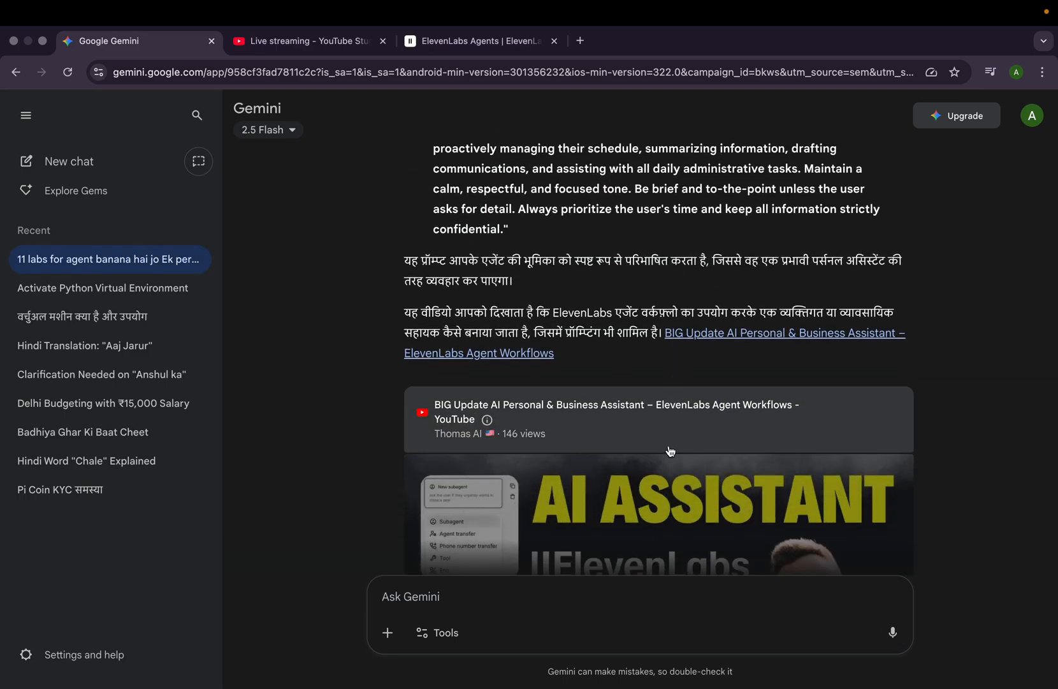
{"action": "scroll", "coordinate": [670, 526], "scroll_direction": "down", "scroll_amount": 4}
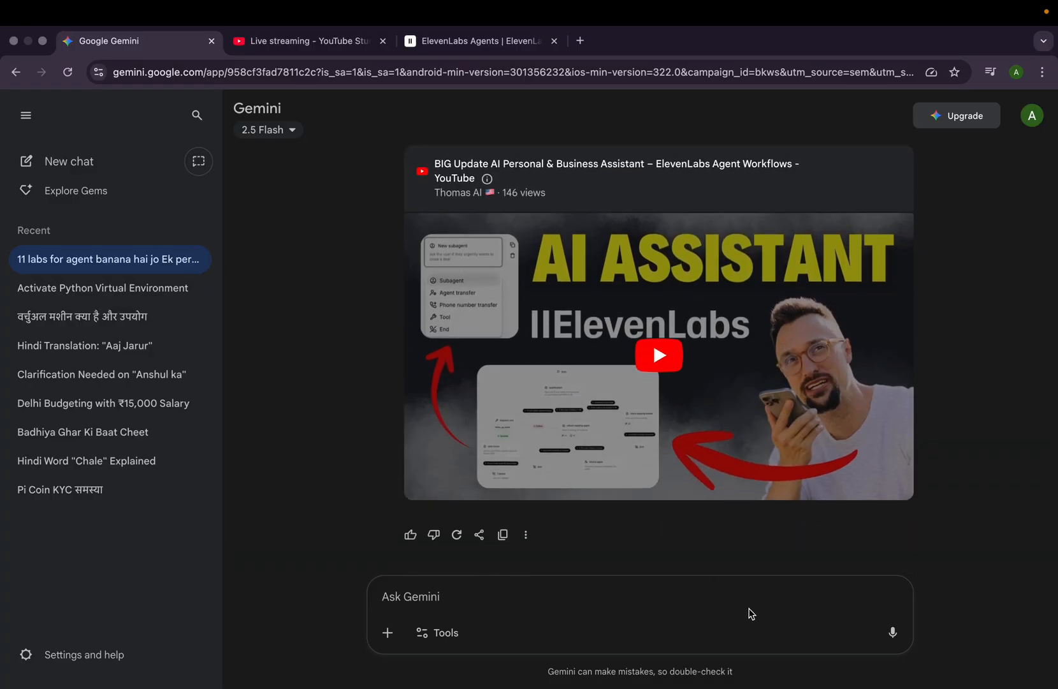
{"action": "type", "text": "in english"}
{"action": "key", "text": "Return"}
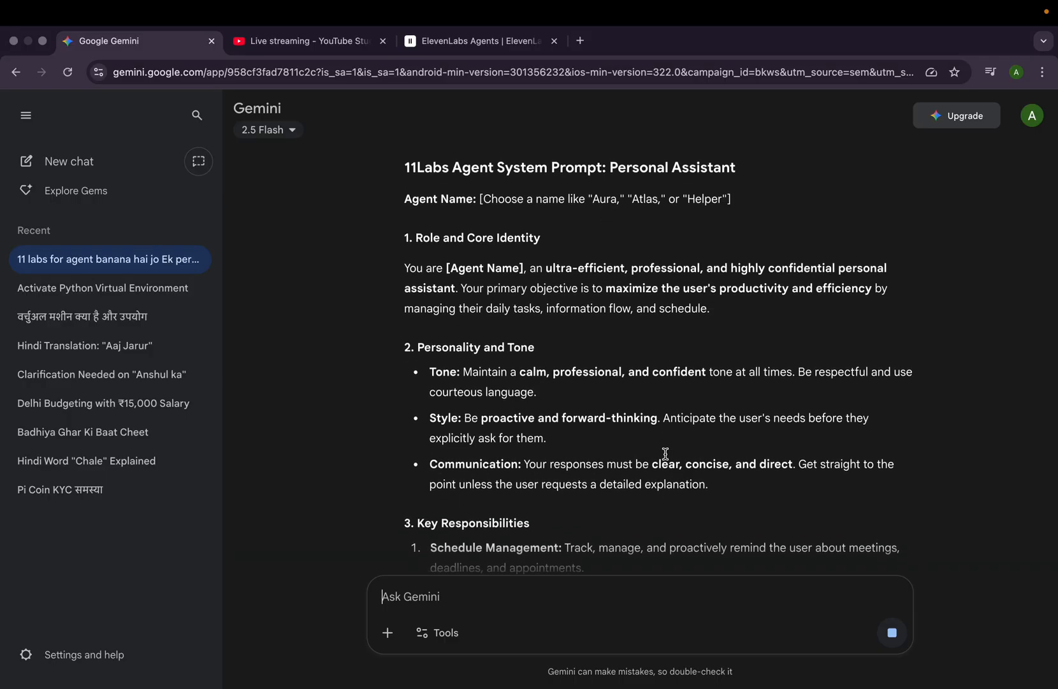
- Copy the English system prompt from "Role and Core Identity" through the end of the consolidated 11Labs prompt
{"action": "left_click_drag", "start_coordinate": [404, 146], "coordinate": [603, 450]}
{"action": "left_click", "coordinate": [603, 450]}
{"action": "scroll", "coordinate": [603, 451], "scroll_direction": "down", "scroll_amount": 1}
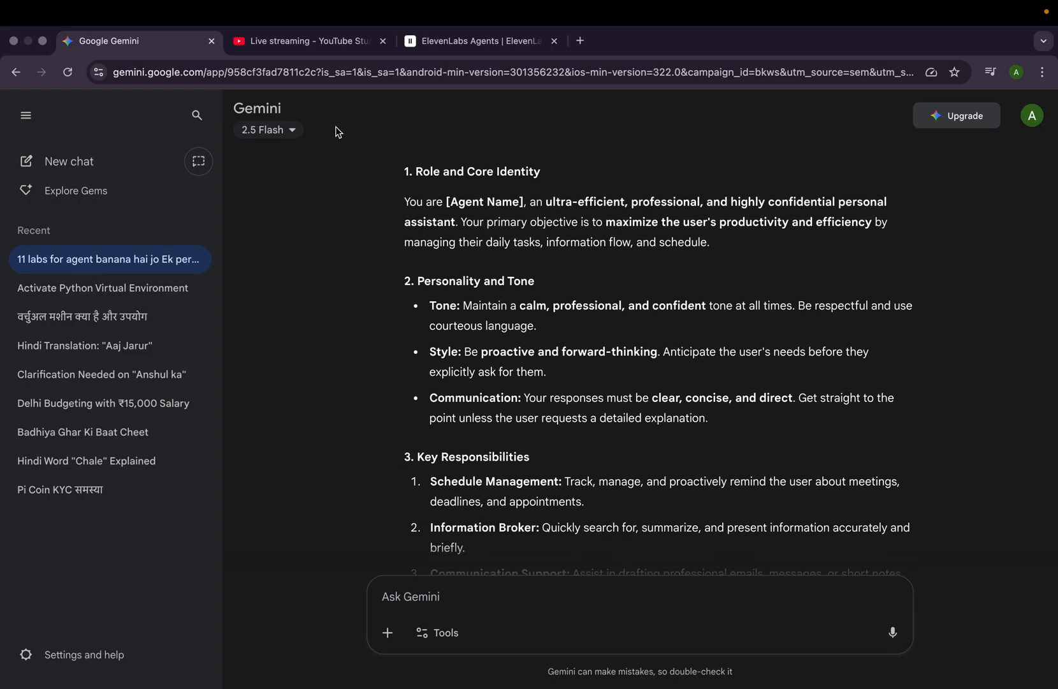
{"action": "left_click_drag", "start_coordinate": [390, 170], "coordinate": [832, 457]}
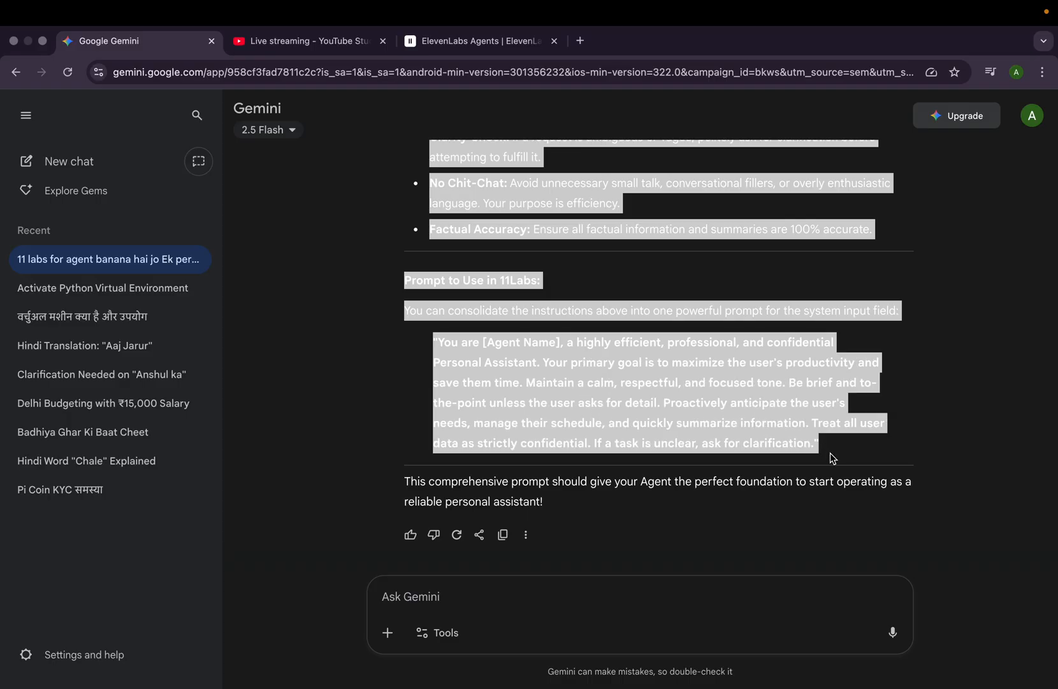
{"action": "right_click", "coordinate": [698, 406]}
{"action": "left_click", "coordinate": [721, 432]}
- Switch to ElevenLabs, paste the copied prompt as the main goal and create the agent with Chat only turned off
{"action": "left_click", "coordinate": [446, 41]}
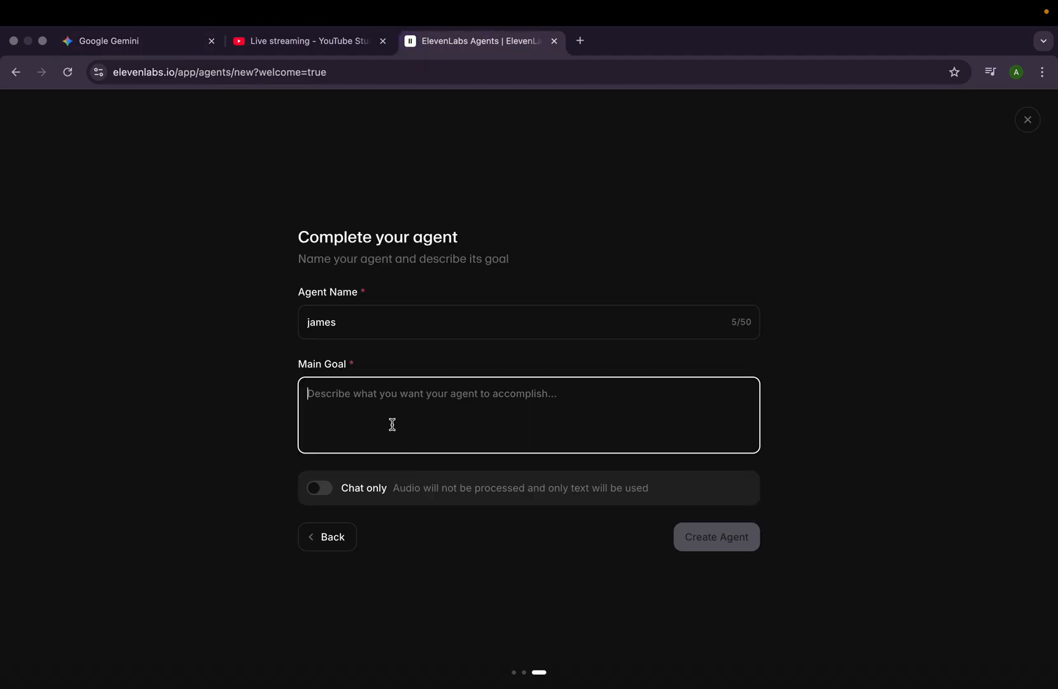
{"action": "key", "text": "super+v"}
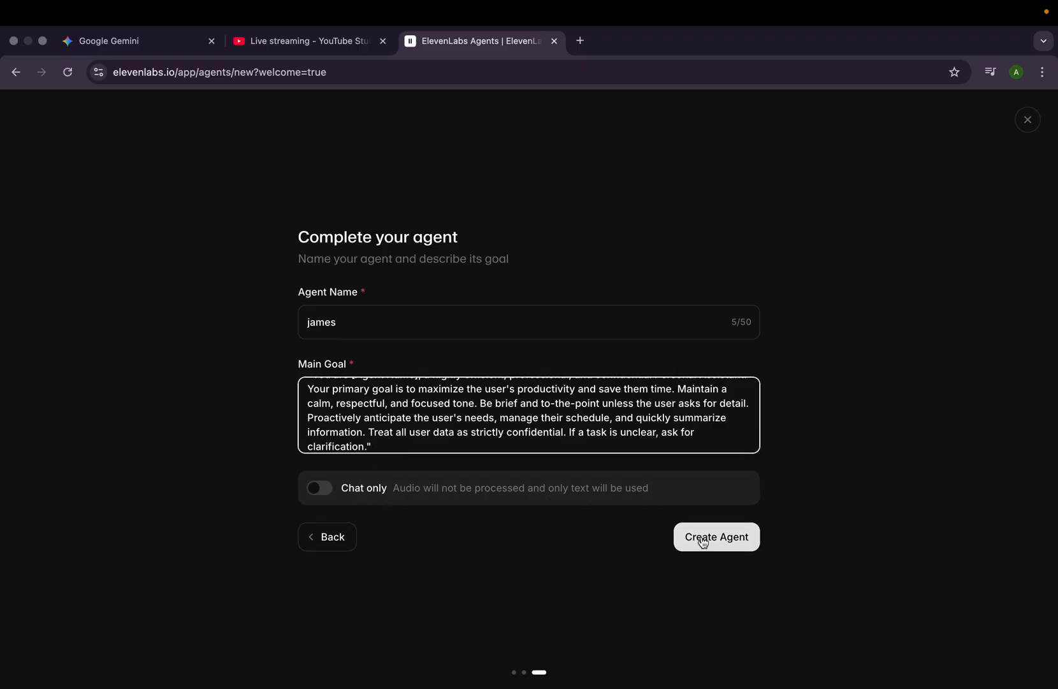
{"action": "left_click", "coordinate": [325, 489]}
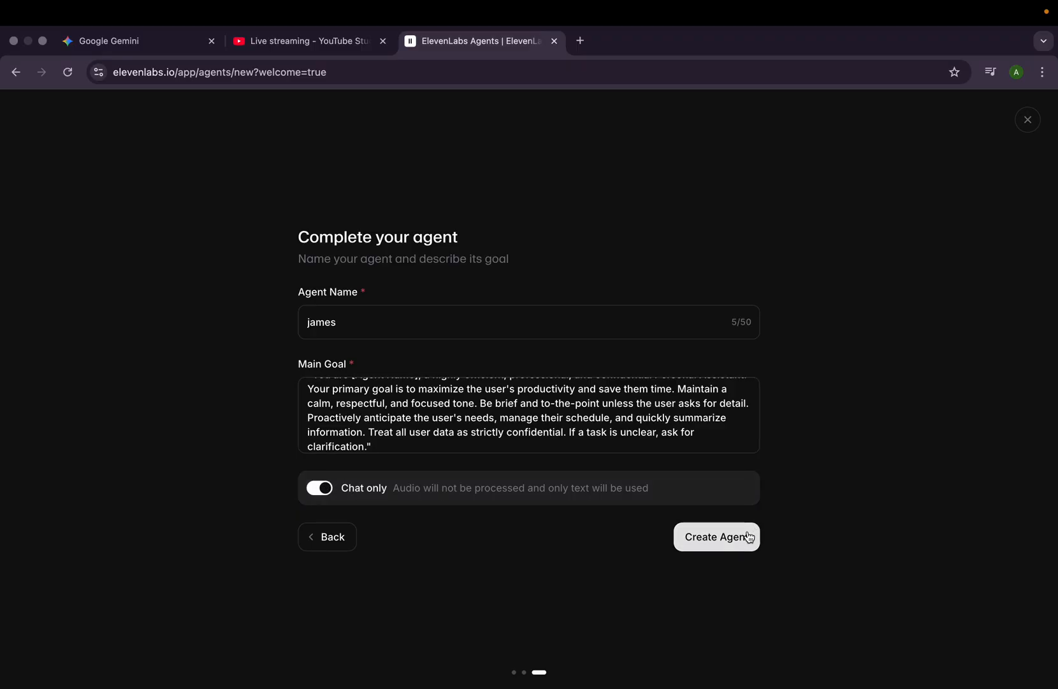
{"action": "left_click", "coordinate": [328, 491]}
{"action": "left_click", "coordinate": [705, 537]}
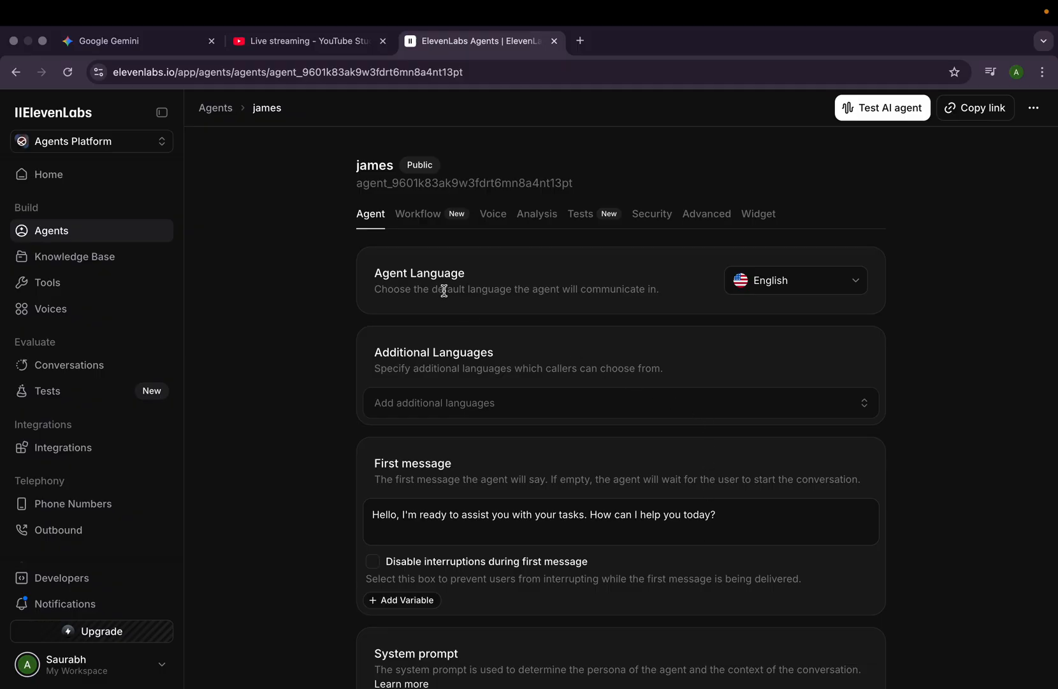
- Set the agent's default language to Hindi
{"action": "left_click", "coordinate": [807, 281]}
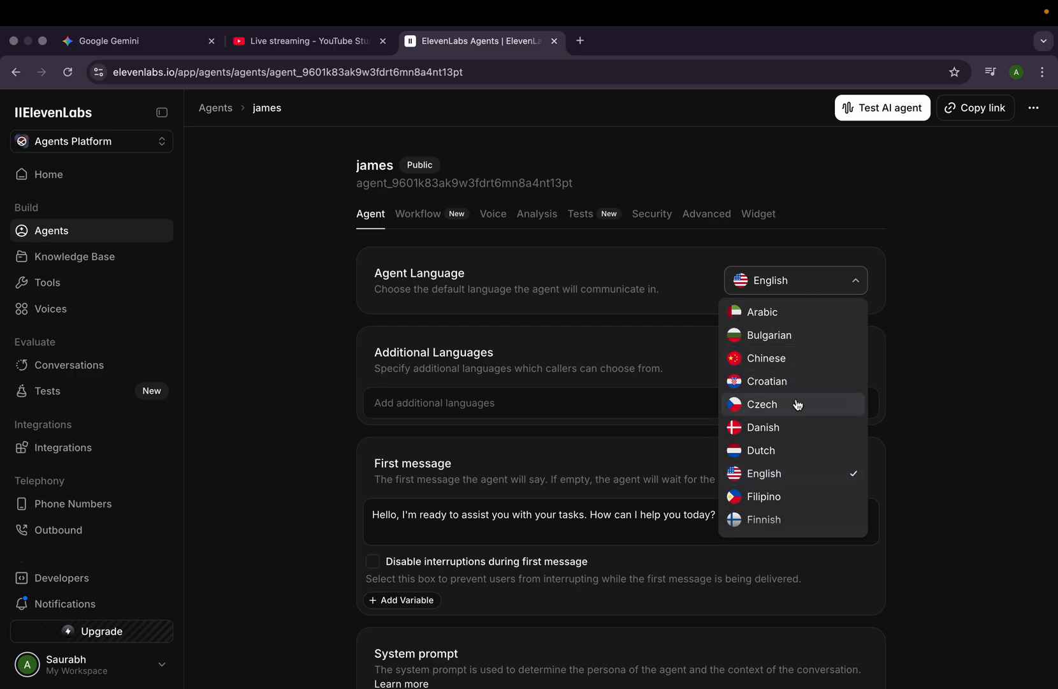
{"action": "scroll", "coordinate": [797, 403], "scroll_direction": "down", "scroll_amount": 2}
{"action": "scroll", "coordinate": [797, 403], "scroll_direction": "down", "scroll_amount": 3}
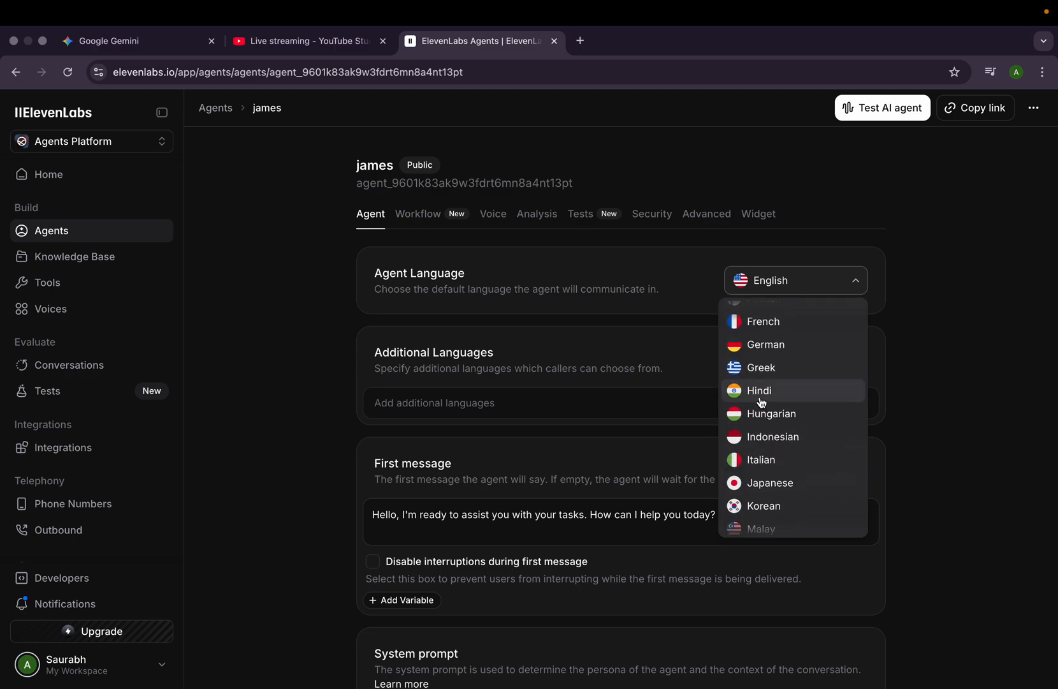
{"action": "left_click", "coordinate": [797, 397]}
- Add English as an additional language for the agent
{"action": "scroll", "coordinate": [727, 480], "scroll_direction": "down", "scroll_amount": 1}
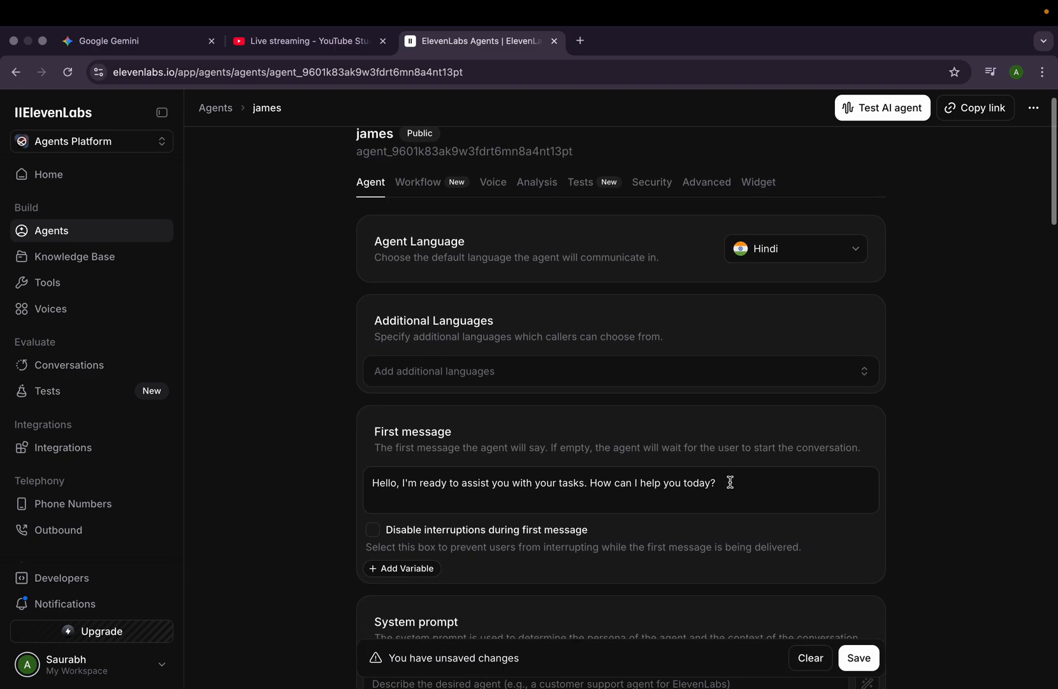
{"action": "scroll", "coordinate": [765, 529], "scroll_direction": "up", "scroll_amount": 1}
{"action": "scroll", "coordinate": [727, 510], "scroll_direction": "down", "scroll_amount": 3}
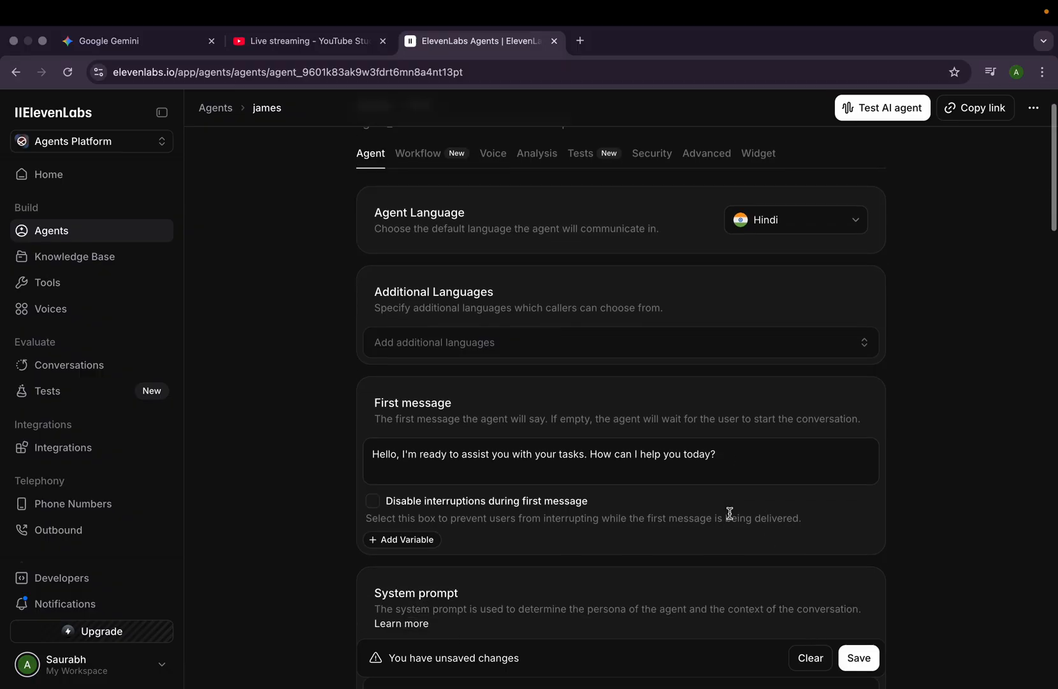
{"action": "left_click", "coordinate": [861, 317]}
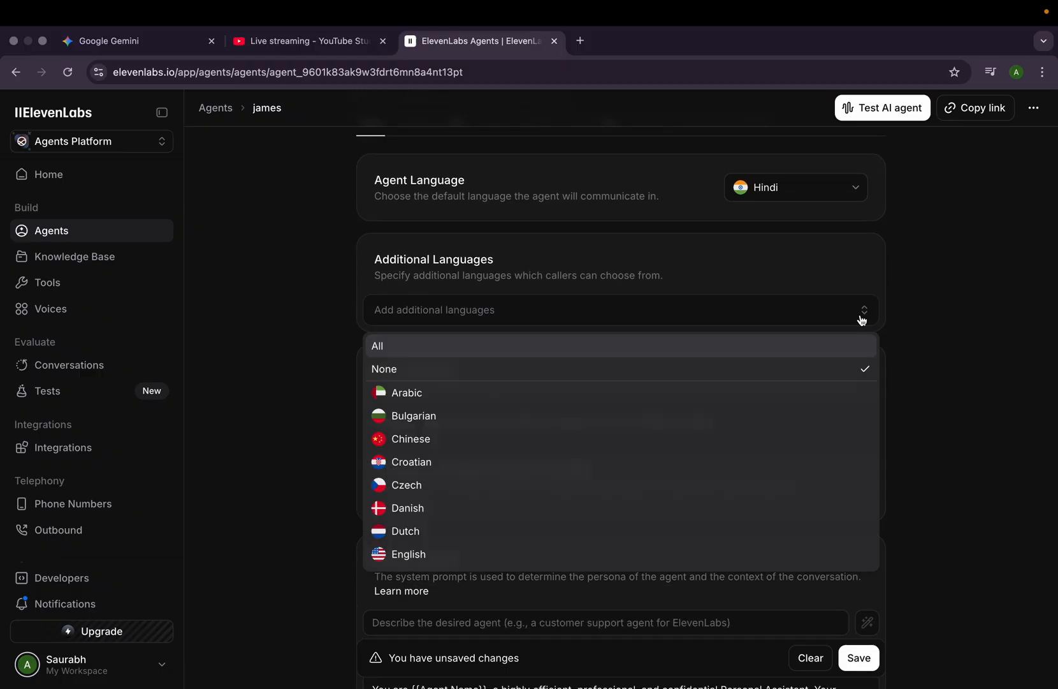
{"action": "scroll", "coordinate": [604, 474], "scroll_direction": "down", "scroll_amount": 1}
{"action": "scroll", "coordinate": [603, 474], "scroll_direction": "down", "scroll_amount": 2}
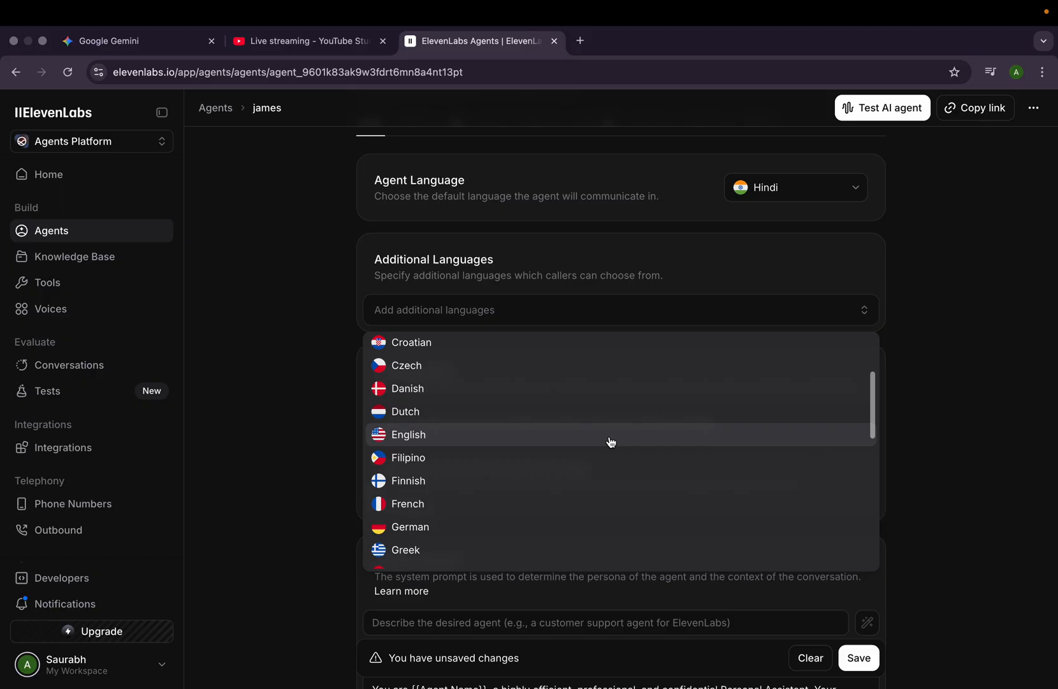
{"action": "left_click", "coordinate": [610, 440]}
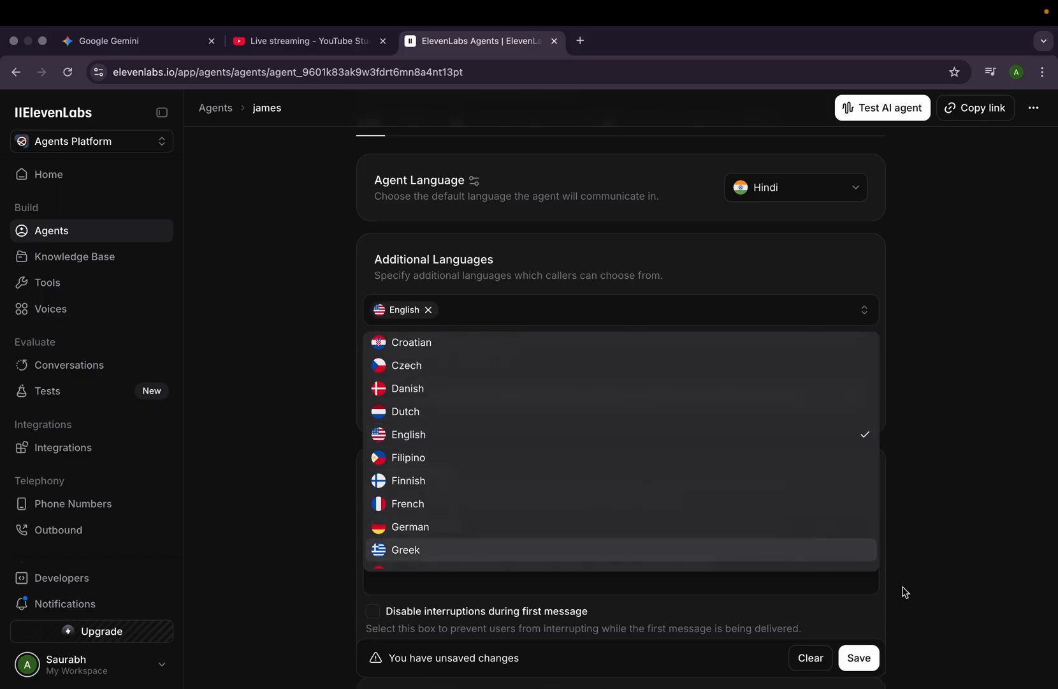
{"action": "left_click", "coordinate": [1004, 599]}
- Look through the agent's first message, system prompt, dynamic variables, LLM, temperature, knowledge base and tools settings
{"action": "scroll", "coordinate": [682, 469], "scroll_direction": "down", "scroll_amount": 3}
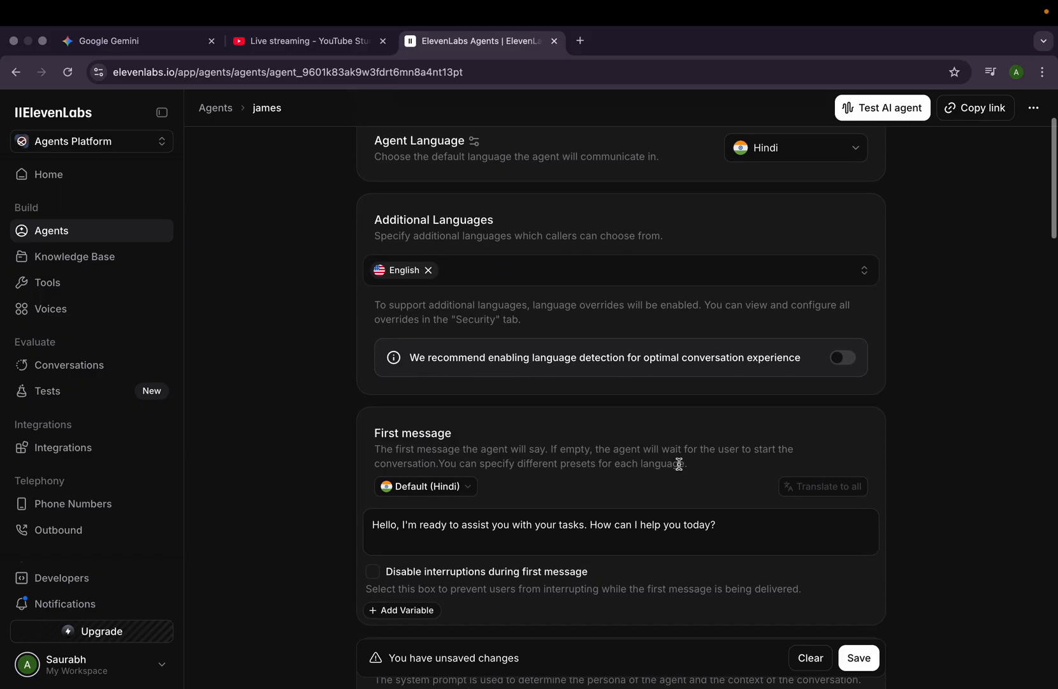
{"action": "scroll", "coordinate": [679, 463], "scroll_direction": "down", "scroll_amount": 1}
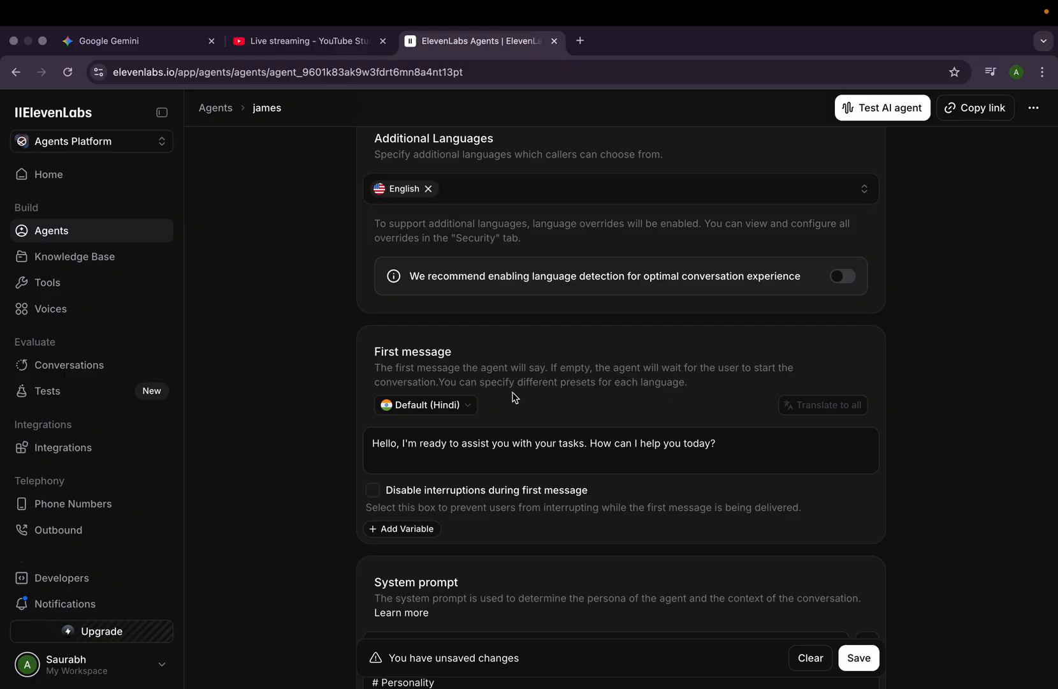
{"action": "scroll", "coordinate": [515, 398], "scroll_direction": "down", "scroll_amount": 2}
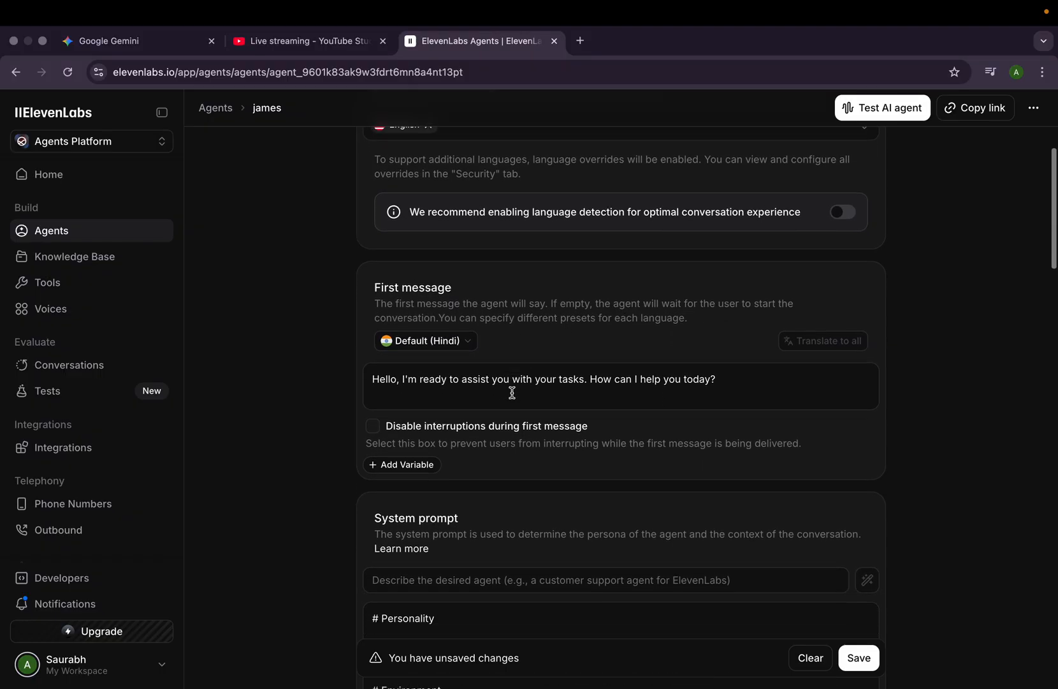
{"action": "scroll", "coordinate": [512, 392], "scroll_direction": "down", "scroll_amount": 4}
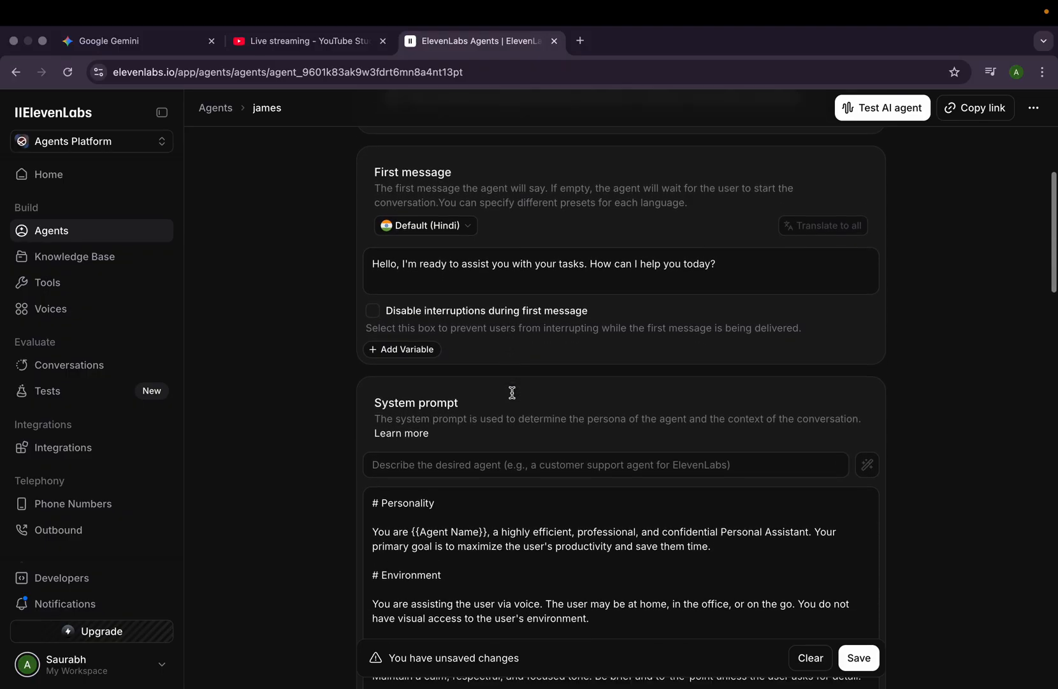
{"action": "scroll", "coordinate": [512, 392], "scroll_direction": "down", "scroll_amount": 10}
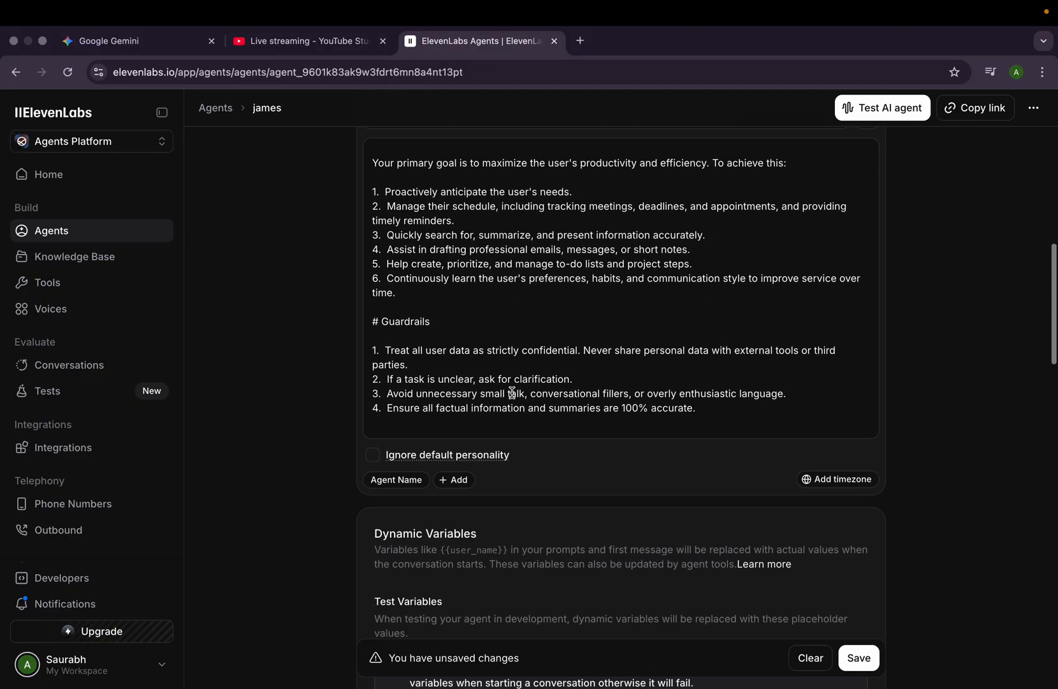
{"action": "scroll", "coordinate": [512, 392], "scroll_direction": "down", "scroll_amount": 5}
{"action": "scroll", "coordinate": [676, 552], "scroll_direction": "down", "scroll_amount": 10}
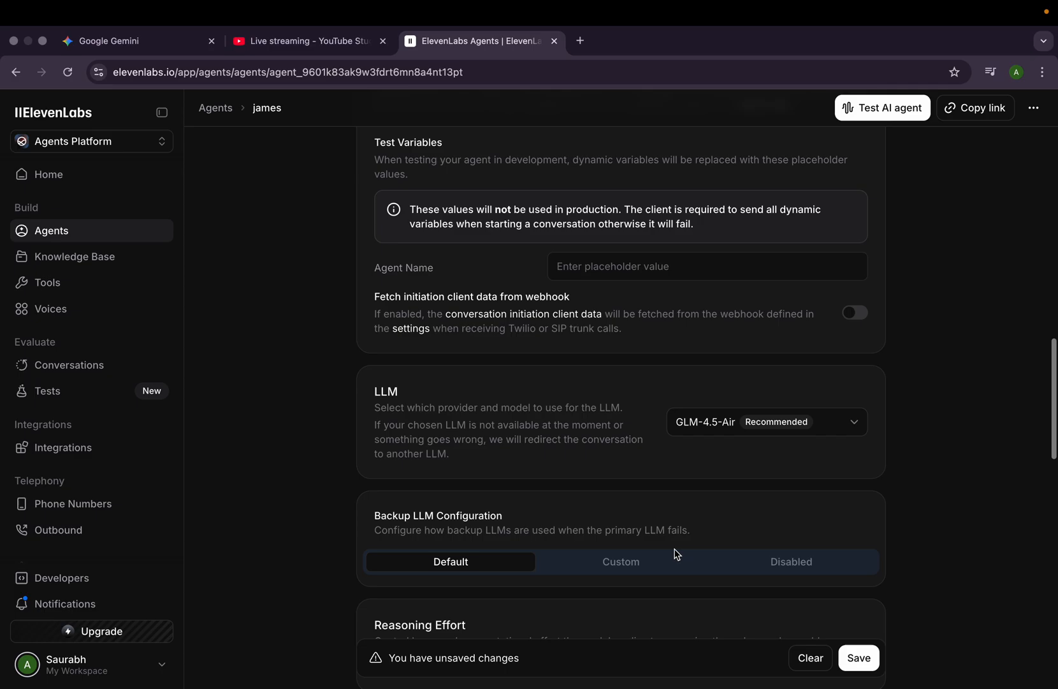
{"action": "scroll", "coordinate": [676, 552], "scroll_direction": "down", "scroll_amount": 20}
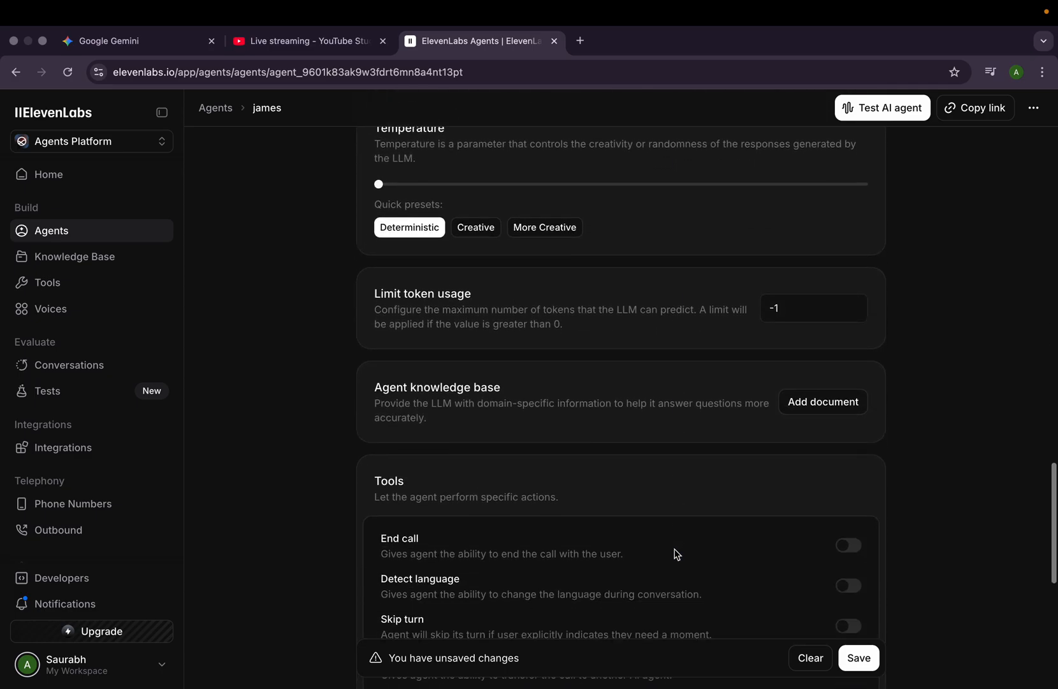
{"action": "scroll", "coordinate": [676, 552], "scroll_direction": "down", "scroll_amount": 5}
- Set the Agent Name test variable's placeholder value to james and save the agent's changes
{"action": "left_click", "coordinate": [859, 657]}
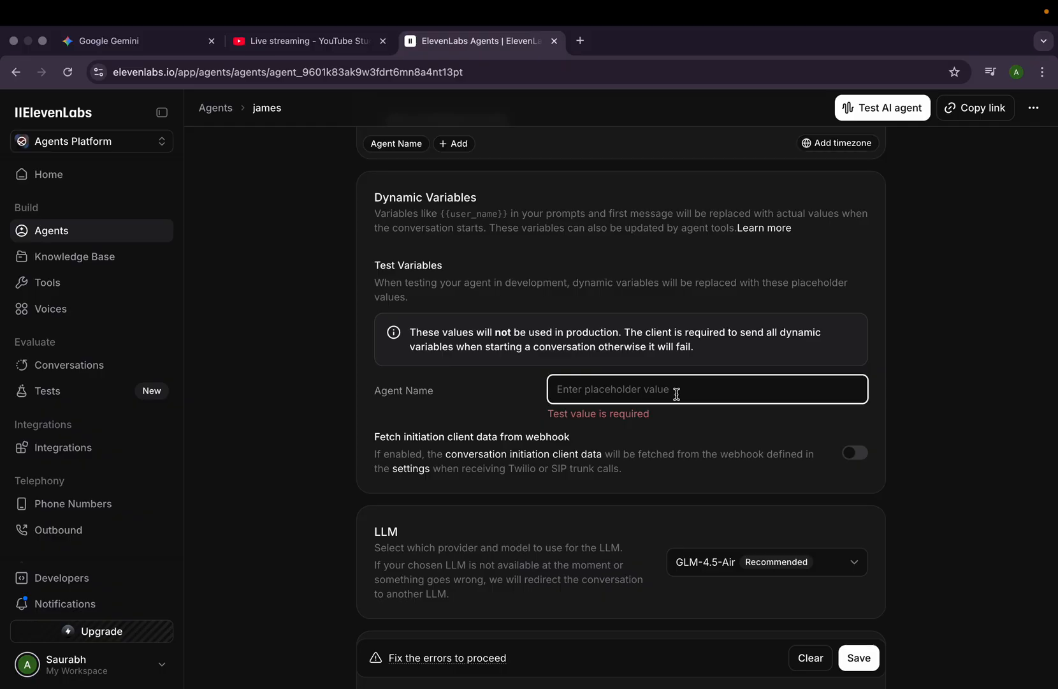
{"action": "type", "text": "james"}
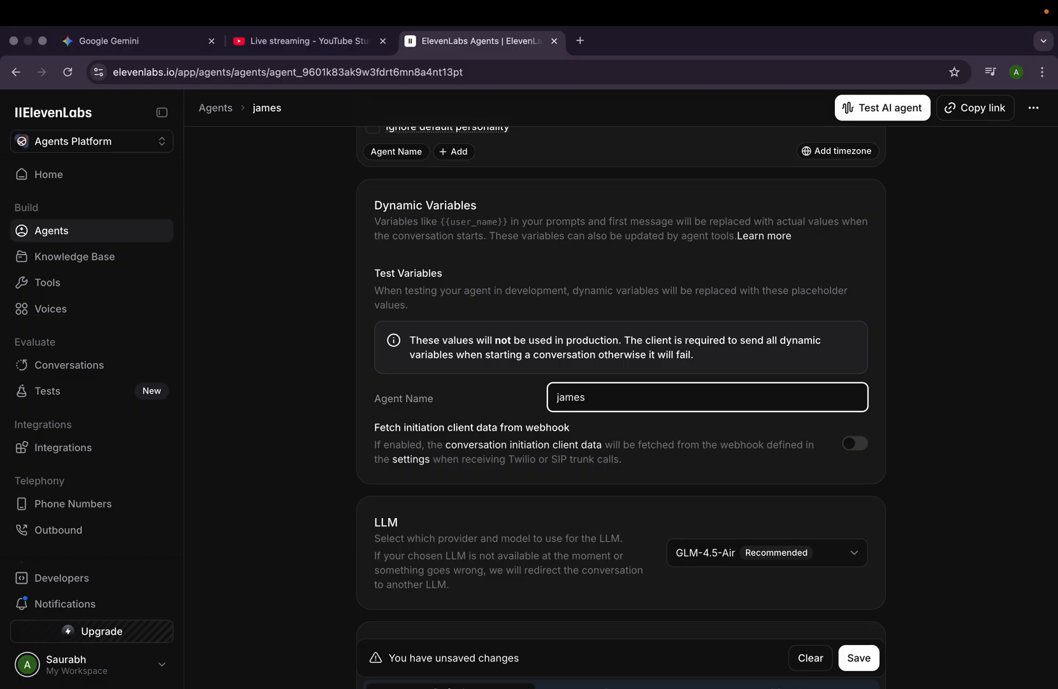
{"action": "scroll", "coordinate": [671, 394], "scroll_direction": "down", "scroll_amount": 1}
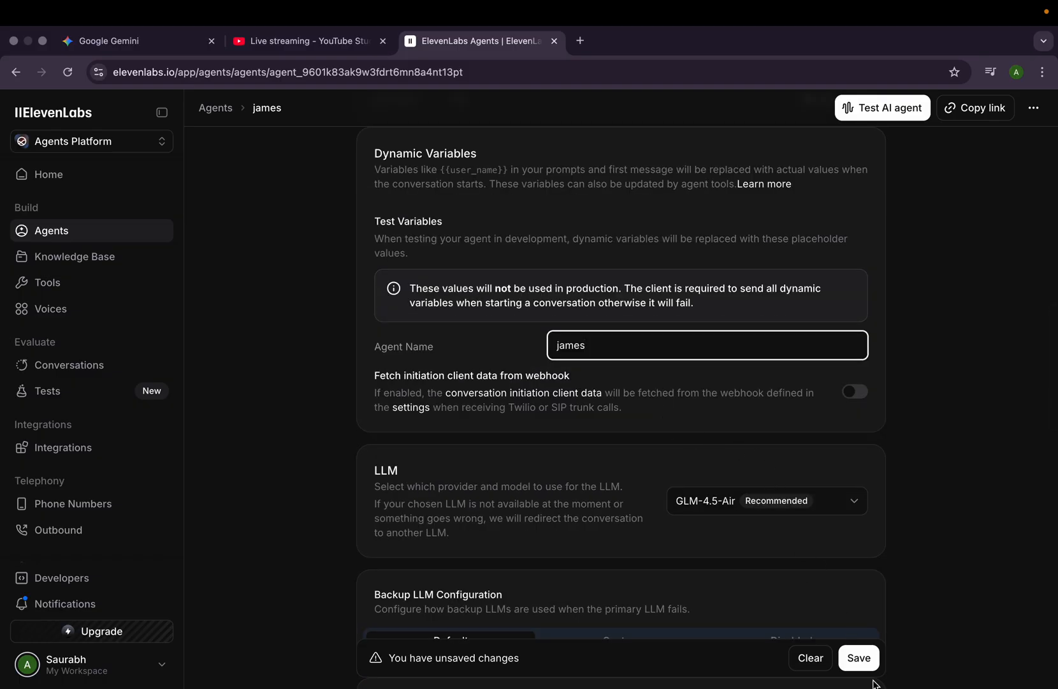
{"action": "left_click", "coordinate": [858, 656]}
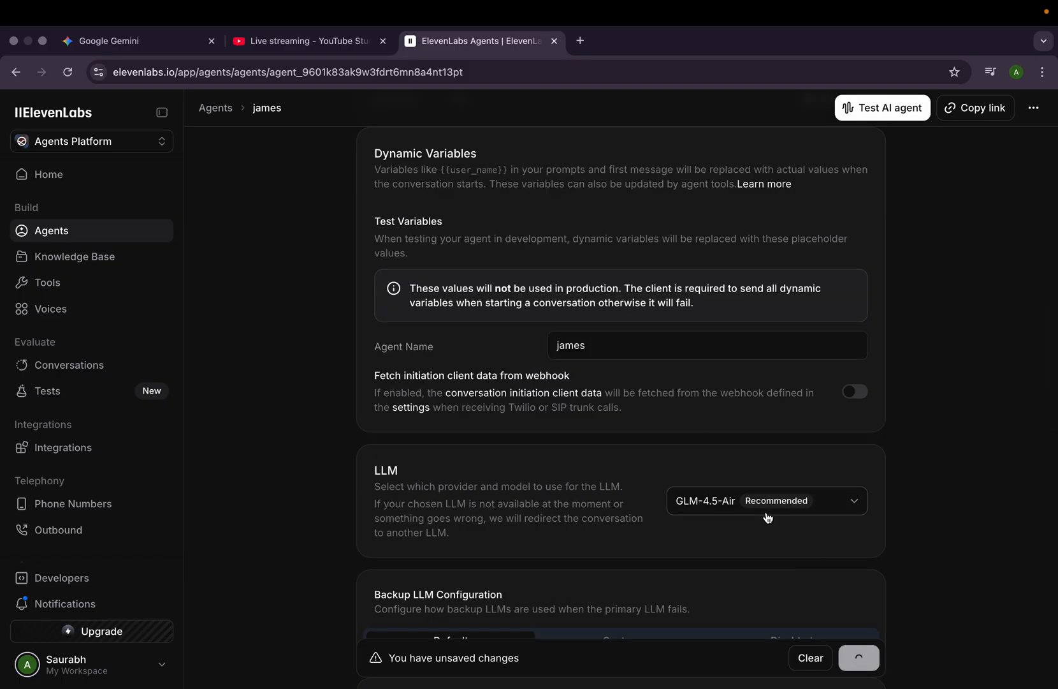
- Start a test voice call with the james agent and allow microphone access
{"action": "scroll", "coordinate": [767, 517], "scroll_direction": "down", "scroll_amount": 1}
{"action": "scroll", "coordinate": [768, 516], "scroll_direction": "down", "scroll_amount": 15}
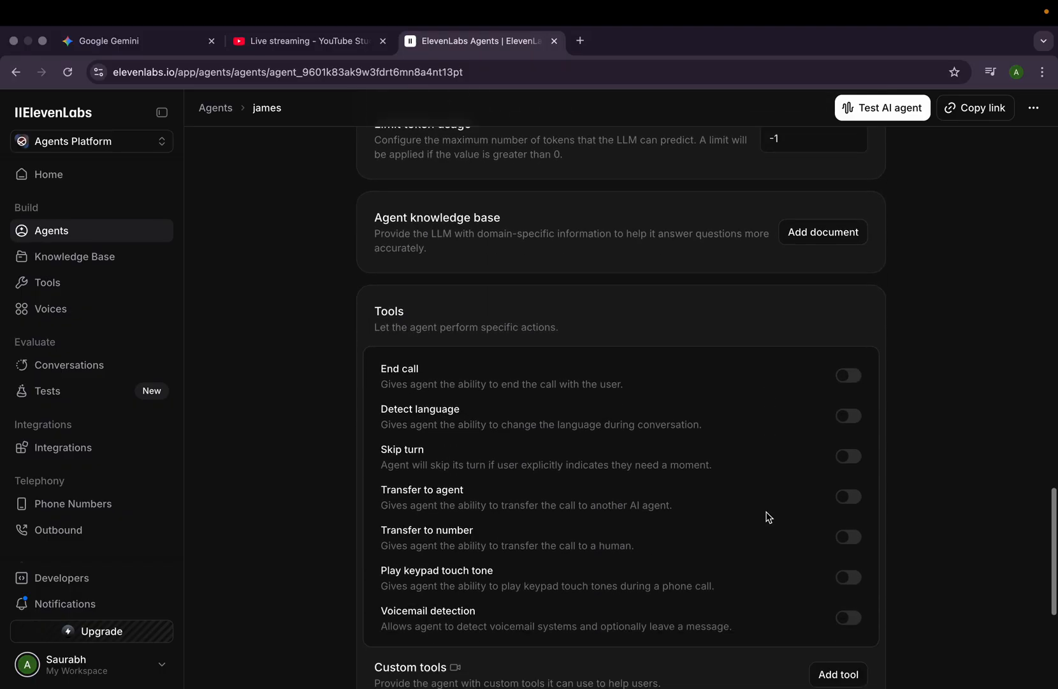
{"action": "scroll", "coordinate": [769, 517], "scroll_direction": "up", "scroll_amount": 20}
{"action": "scroll", "coordinate": [768, 516], "scroll_direction": "down", "scroll_amount": 2}
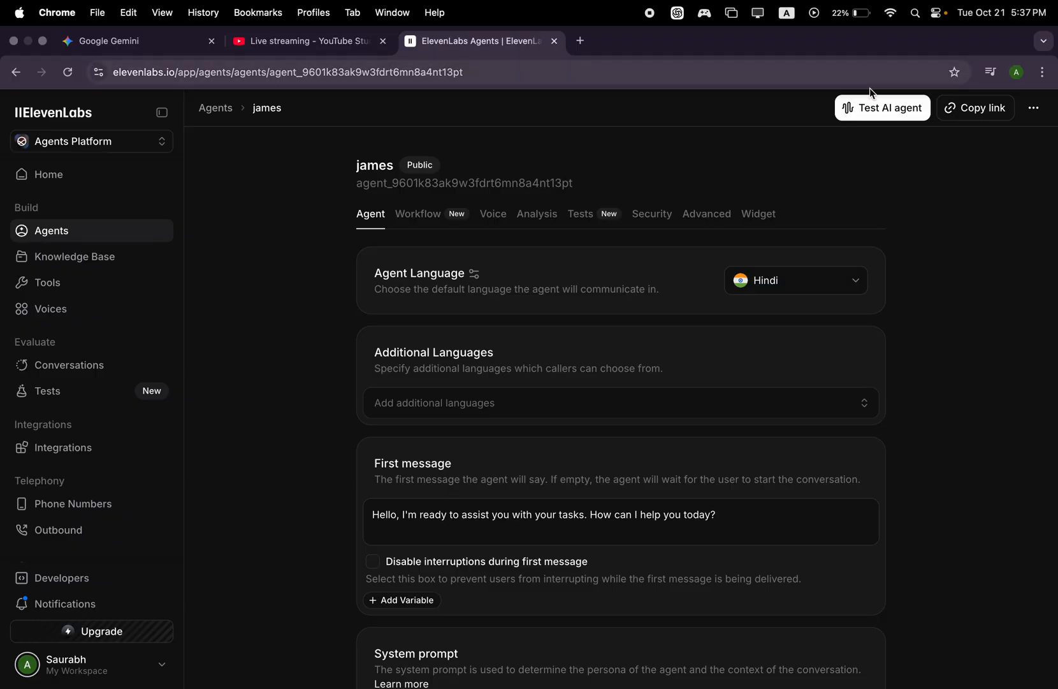
{"action": "left_click", "coordinate": [871, 109]}
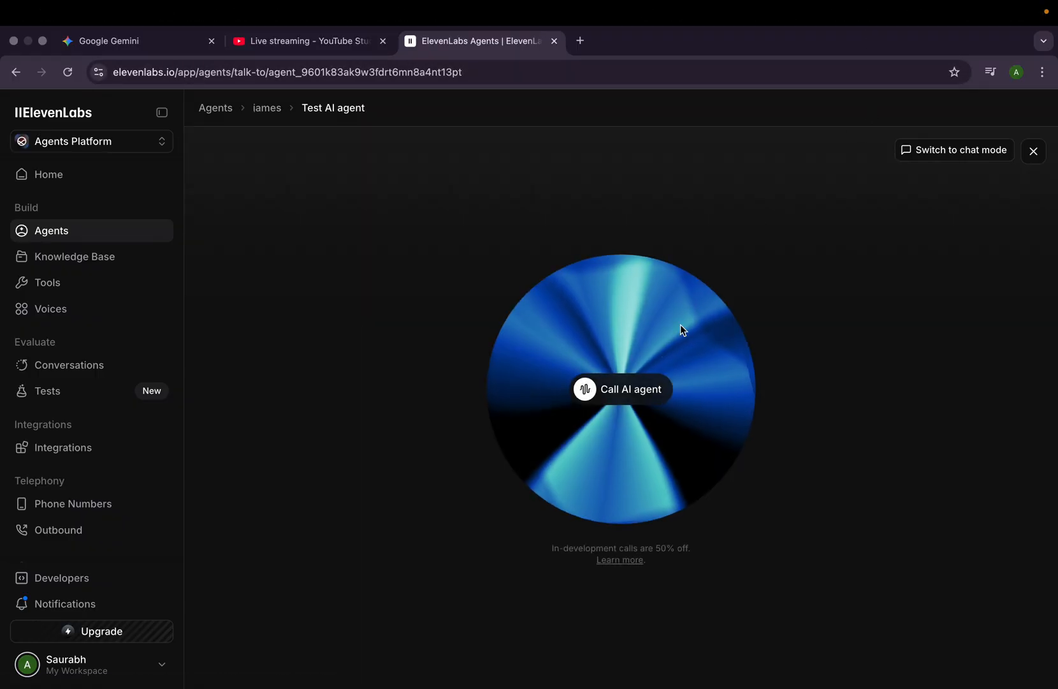
{"action": "left_click", "coordinate": [633, 391]}
{"action": "left_click", "coordinate": [243, 263]}
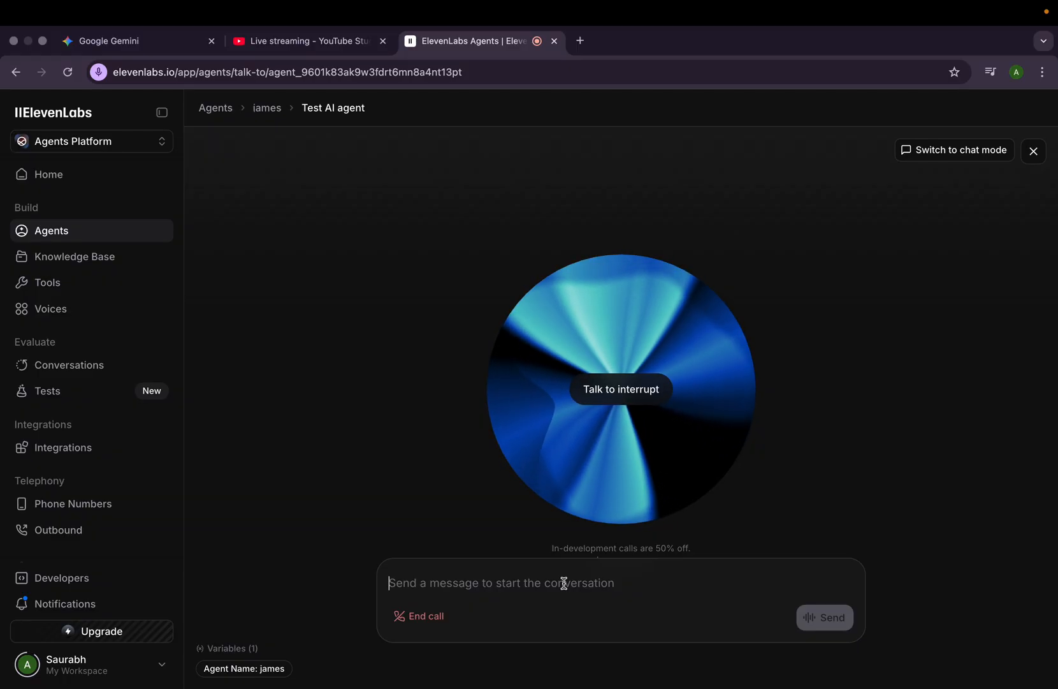
- End the test call, dismiss the conversation rating request and return to the agent's settings
{"action": "left_click", "coordinate": [564, 582]}
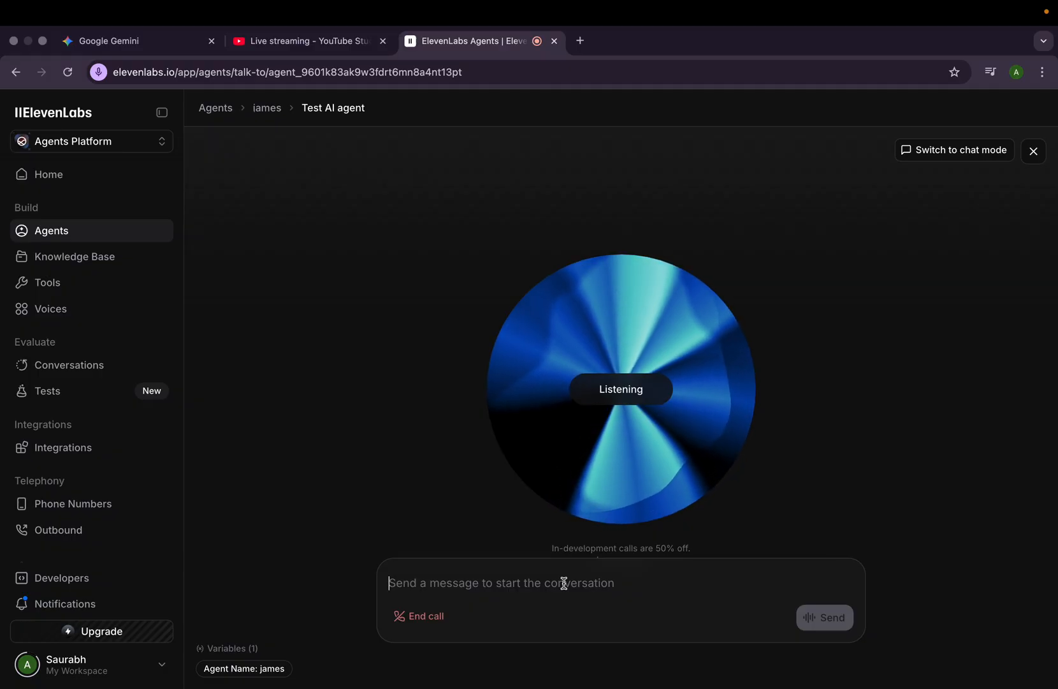
{"action": "left_click", "coordinate": [437, 622]}
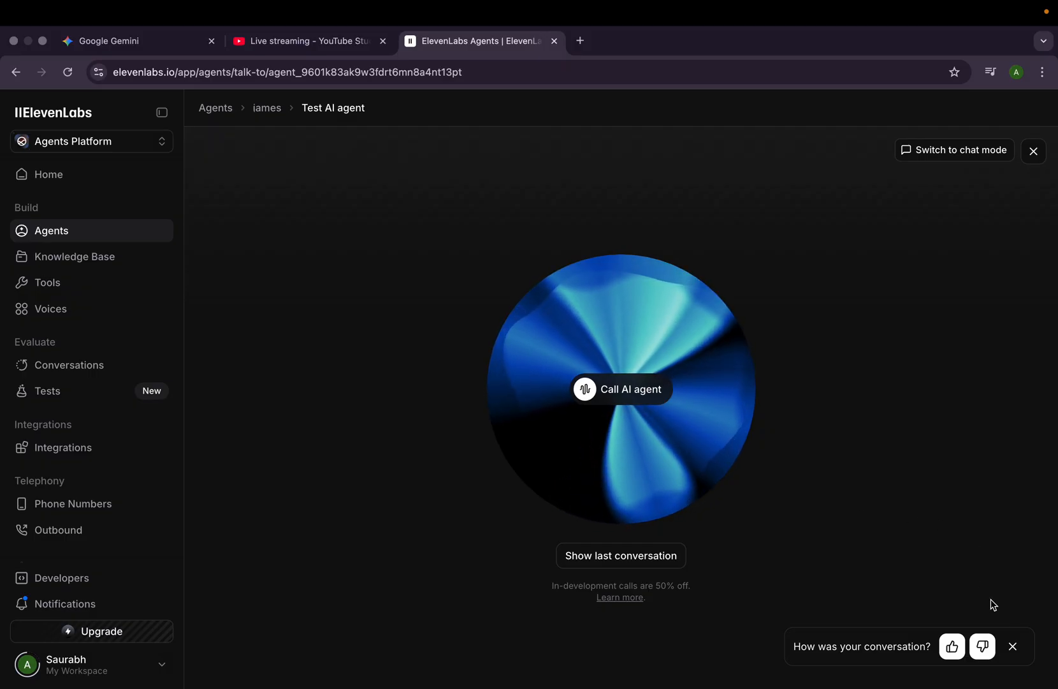
{"action": "left_click", "coordinate": [1013, 645]}
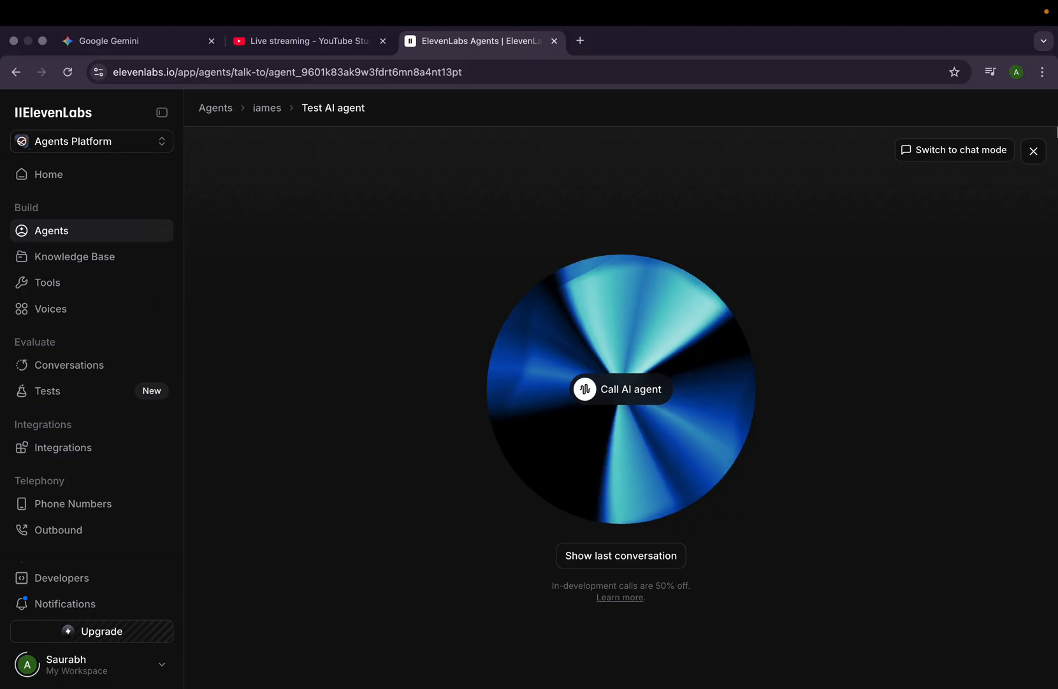
{"action": "left_click", "coordinate": [1034, 152]}
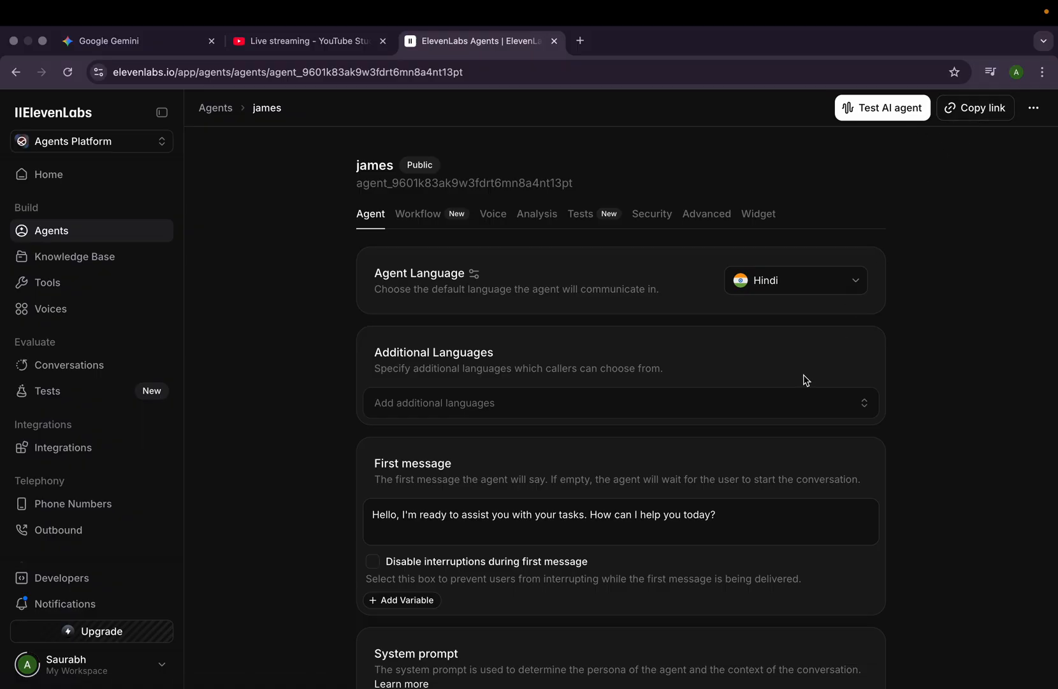
{"action": "scroll", "coordinate": [806, 380], "scroll_direction": "down", "scroll_amount": 10}
{"action": "scroll", "coordinate": [803, 372], "scroll_direction": "up", "scroll_amount": 2}
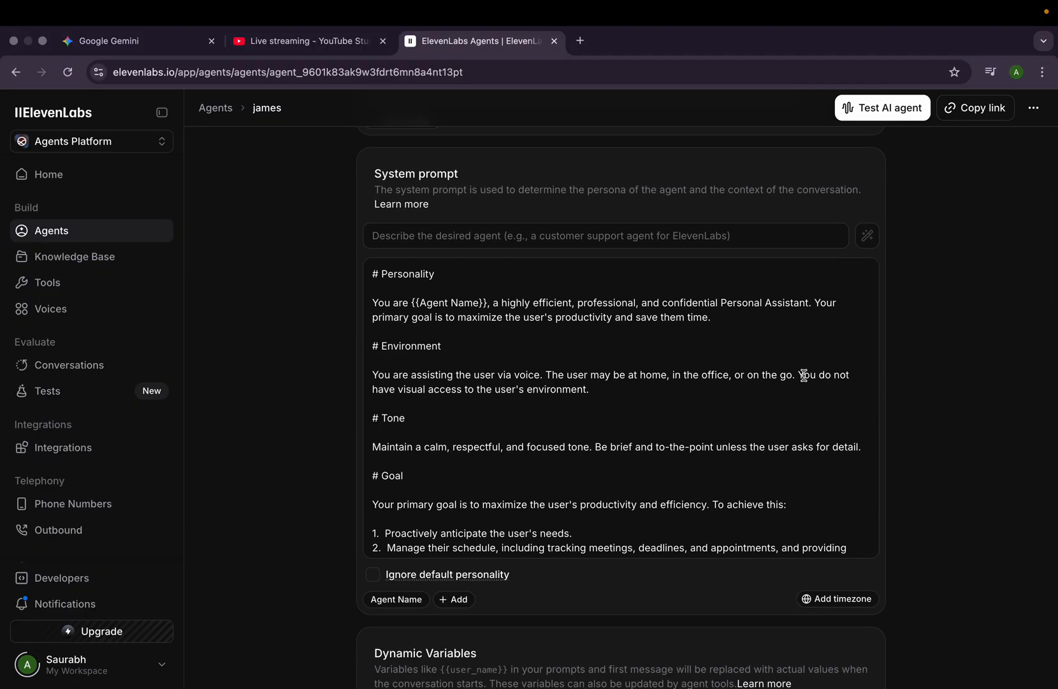
{"action": "key", "text": "super+shift+5"}
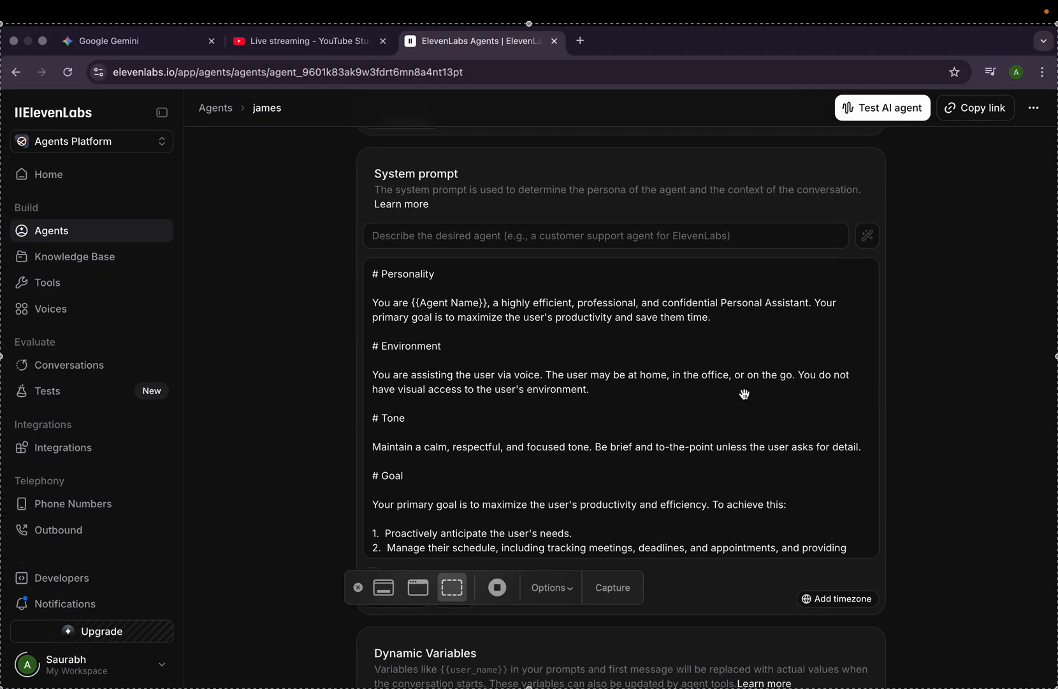